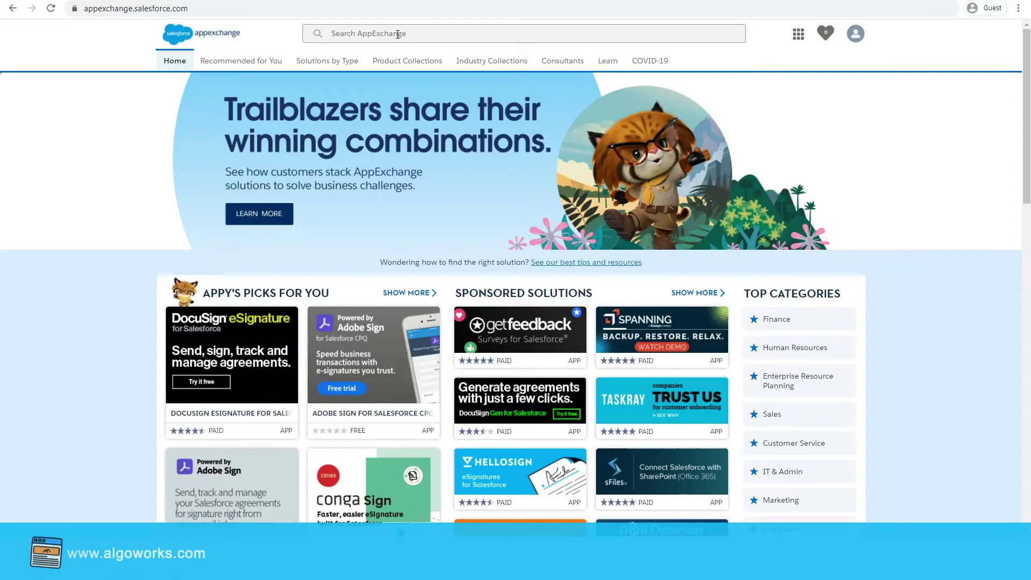
Search AppExchange for 'adobe sign' and open the Adobe Sign (e-signatures, eSignatures, electronic signatures) listing.
click(397, 34)
text(adobe sign)
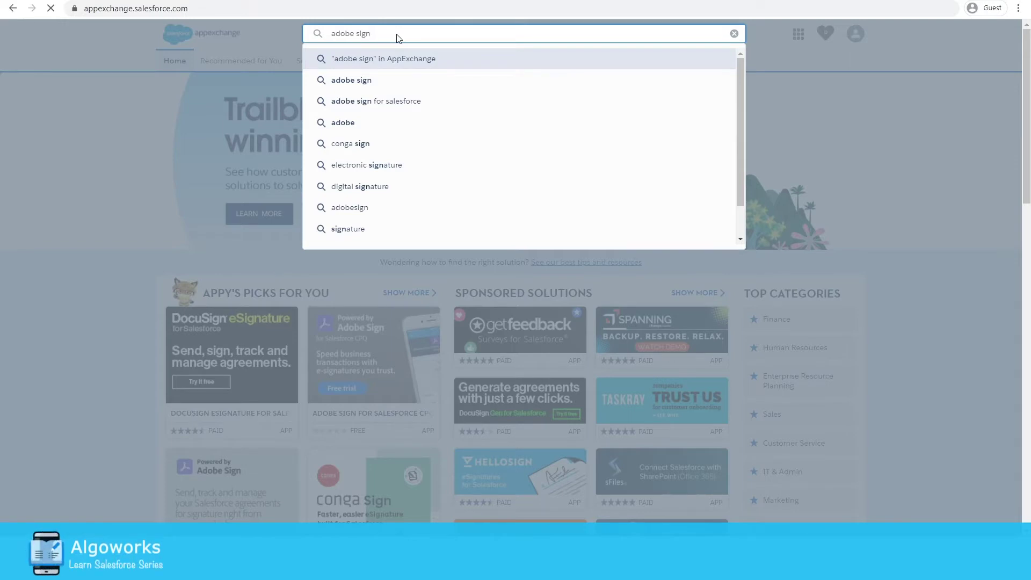
key(Return)
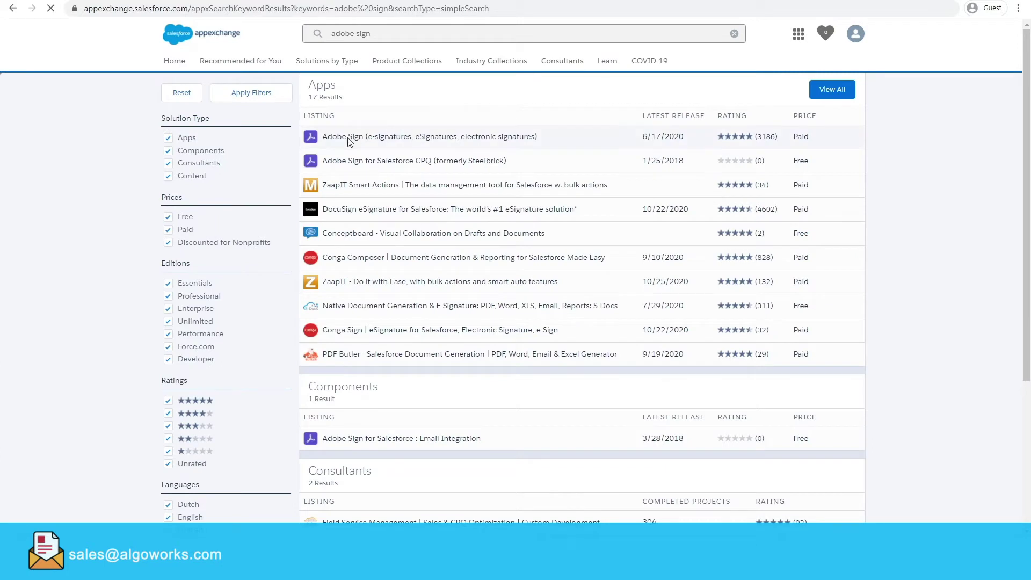
mouse_move(348, 145)
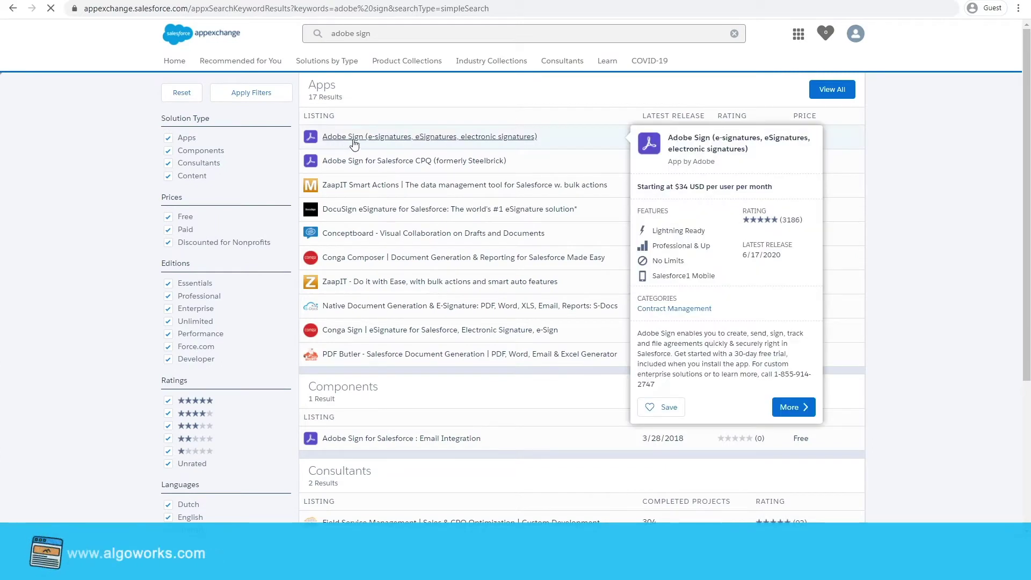
click(413, 140)
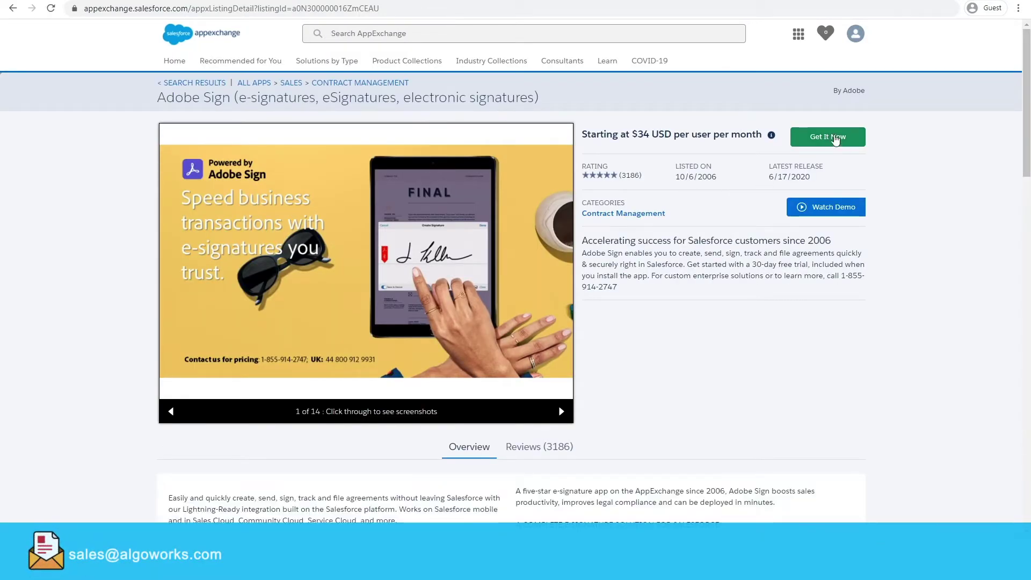
Choose Get It Now, install in production, accept the terms, and confirm the Adobe Sign v22.11 install.
click(834, 137)
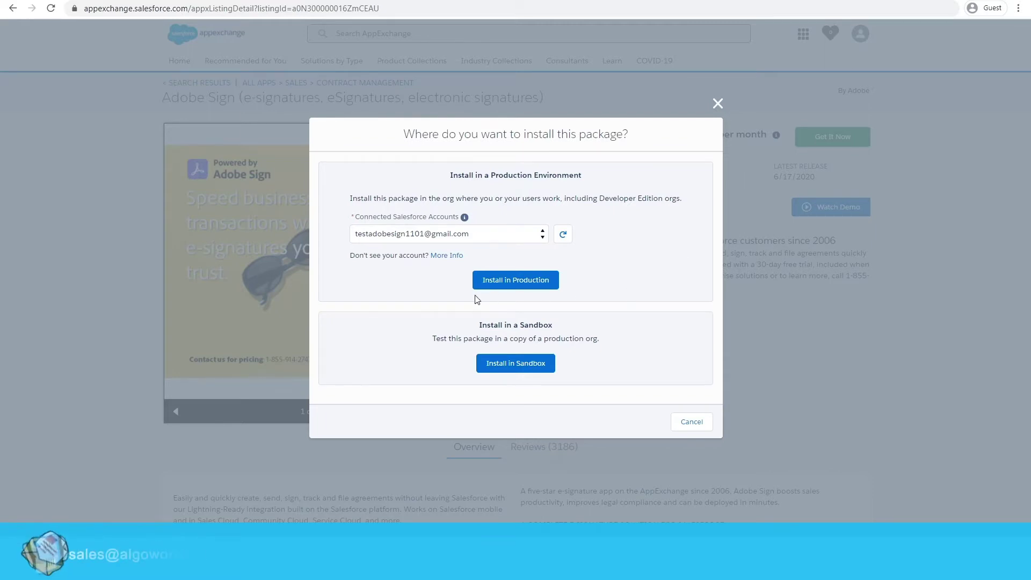
click(508, 282)
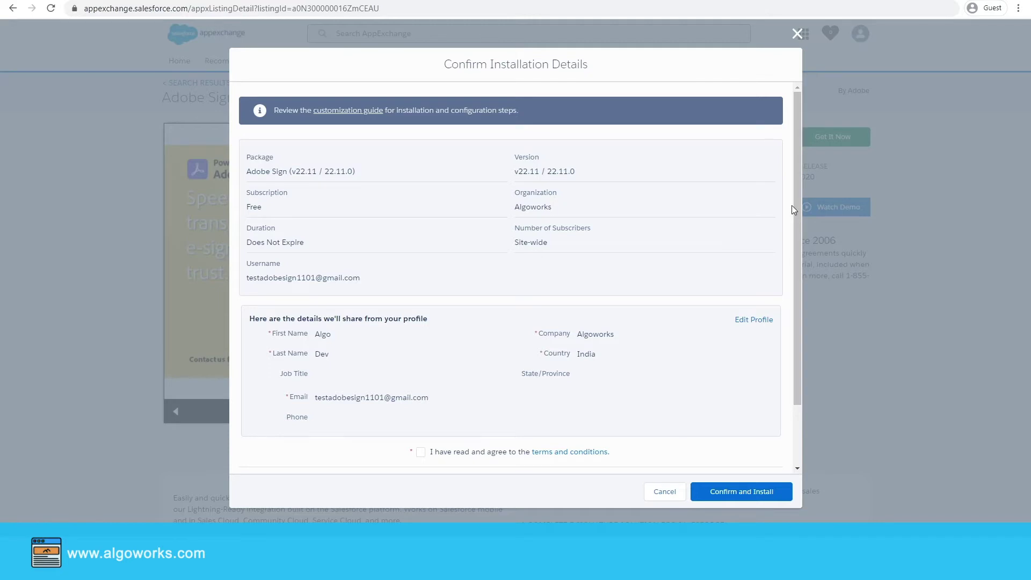
drag(795, 186, 800, 249)
click(421, 380)
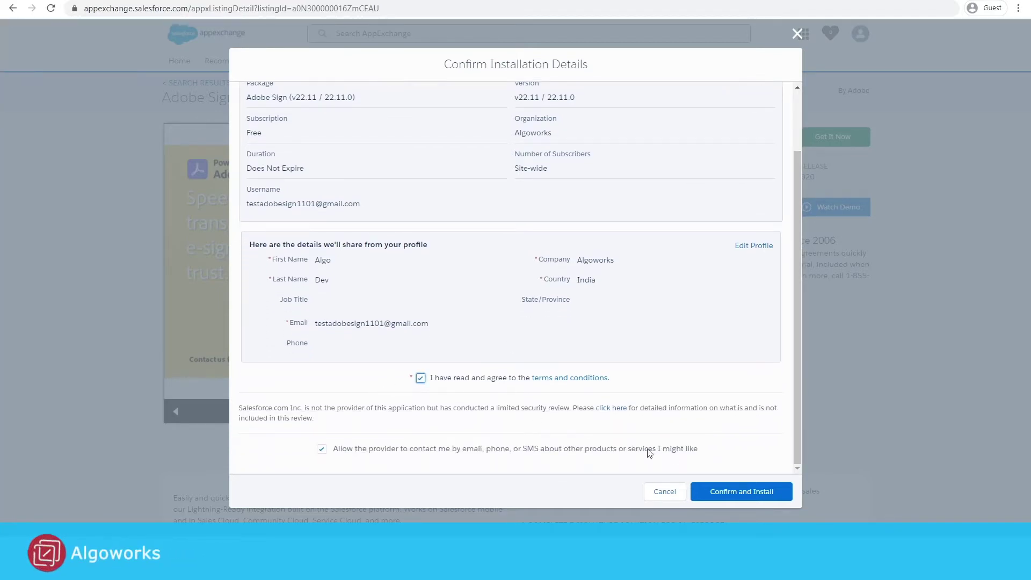
click(732, 498)
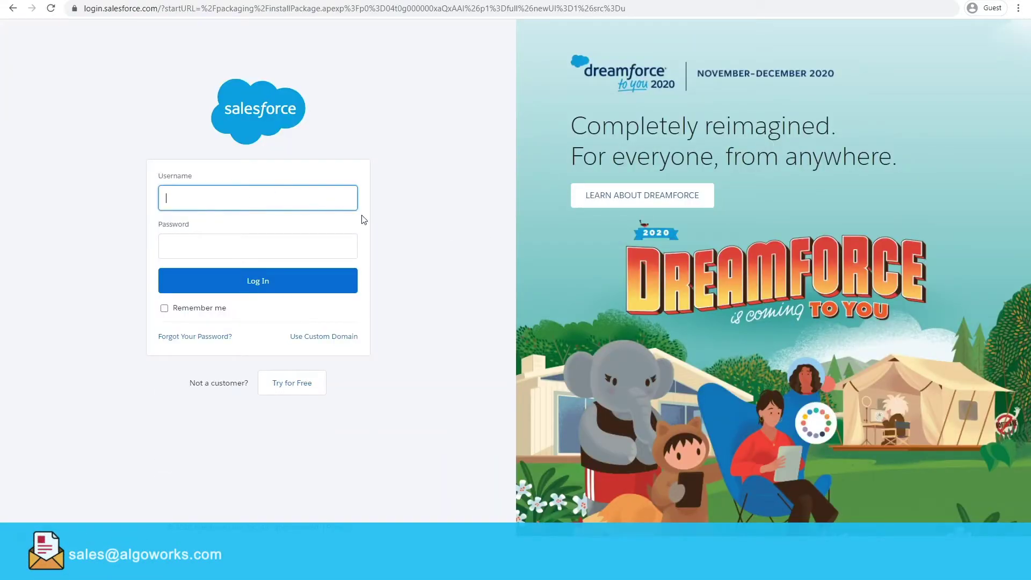
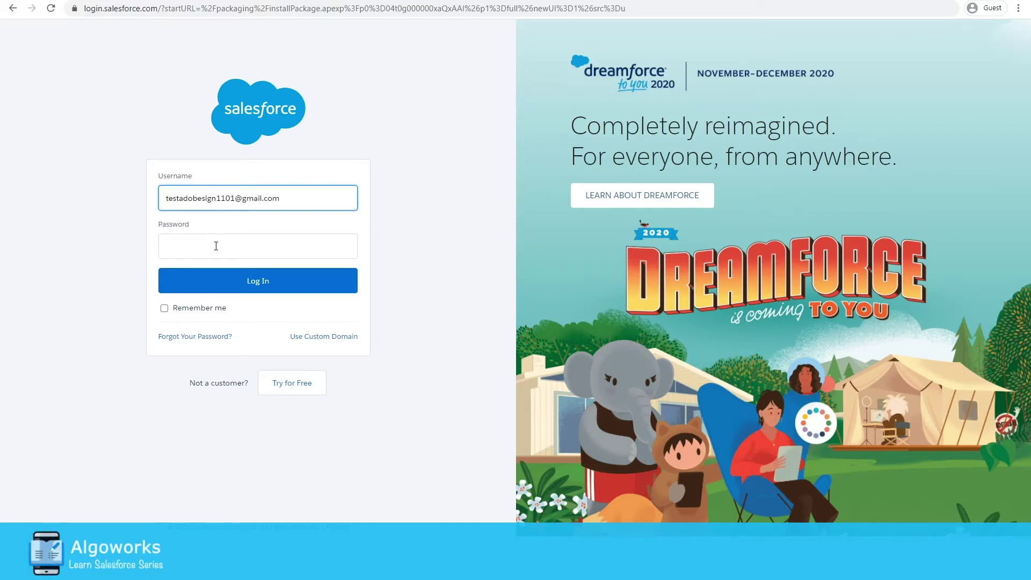
Log in to the Salesforce org with the account username and password.
click(194, 254)
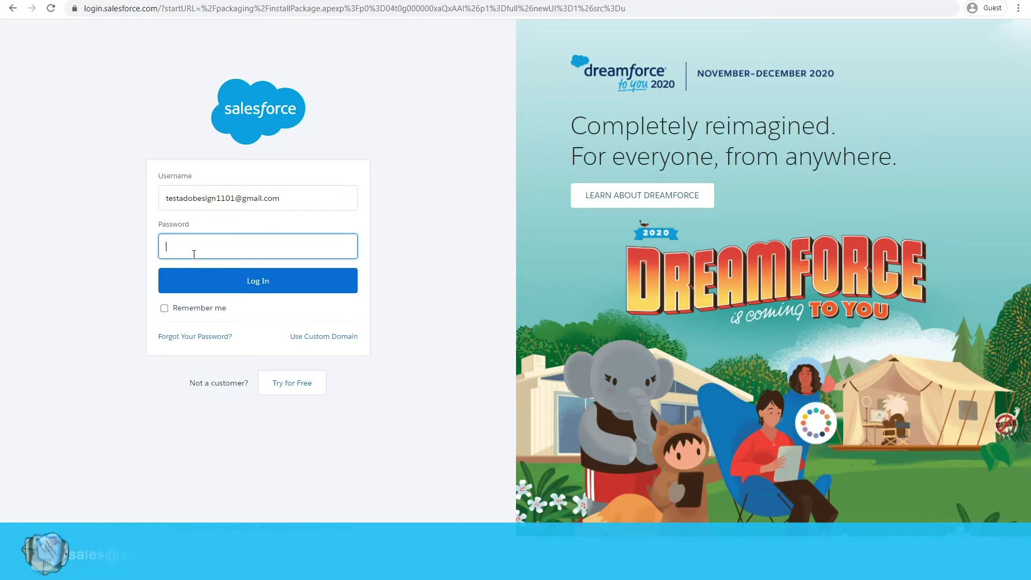
text(••••)
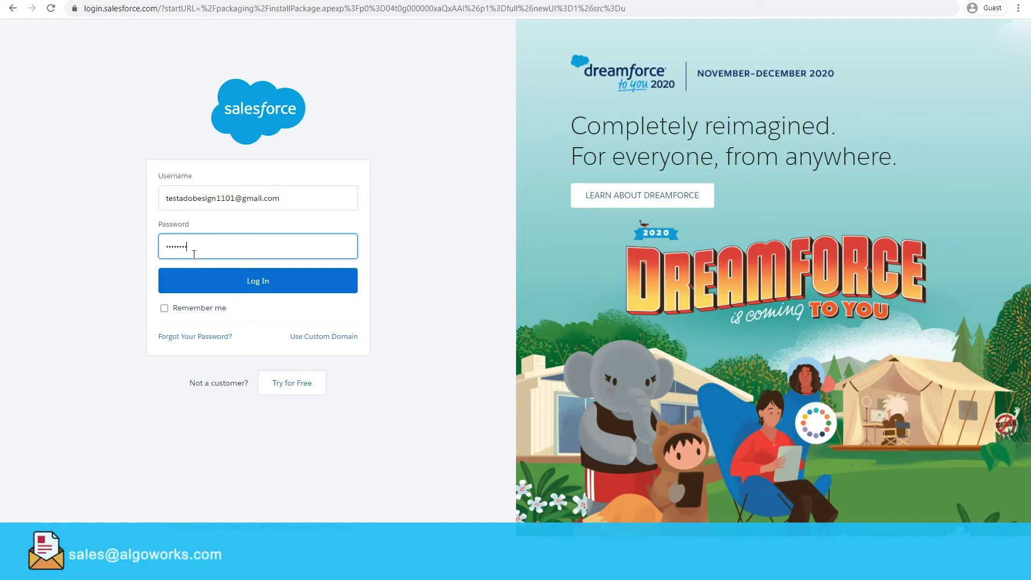
click(258, 283)
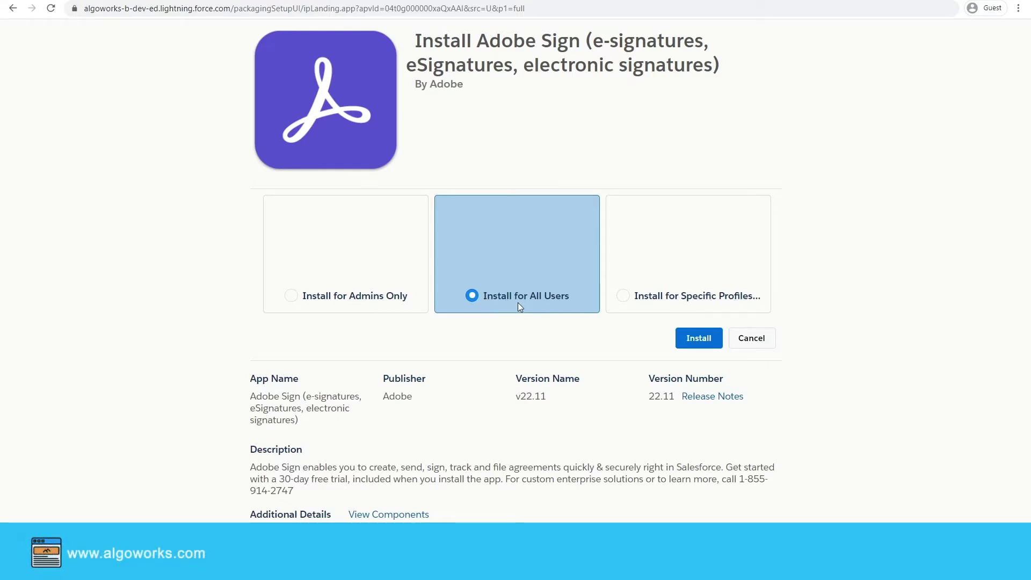
Install Adobe Sign v22.11 for all users.
click(698, 340)
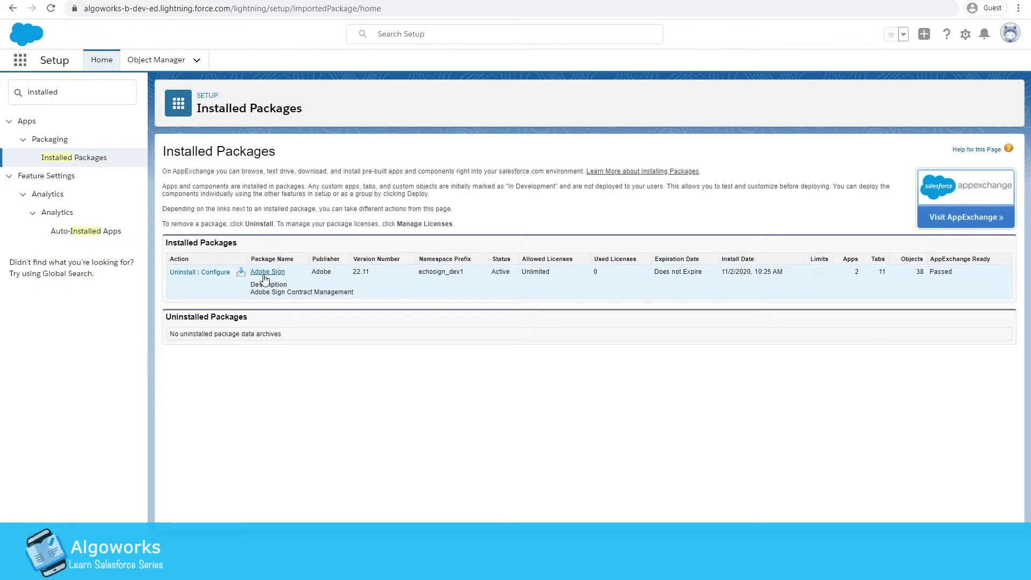
Open the Adobe Sign for Salesforce app from the App Launcher's View All list.
double_click(358, 273)
click(360, 271)
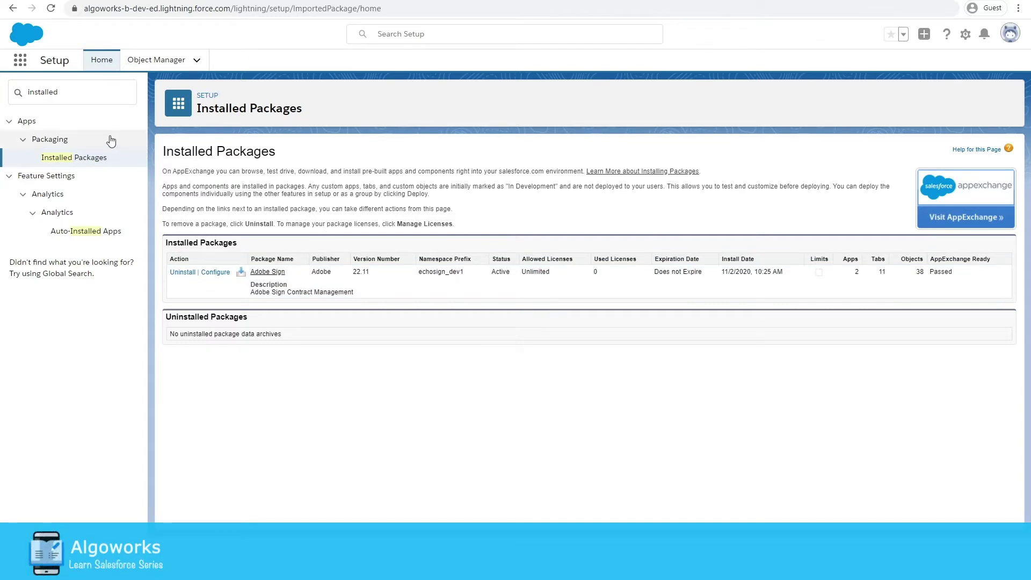
click(18, 67)
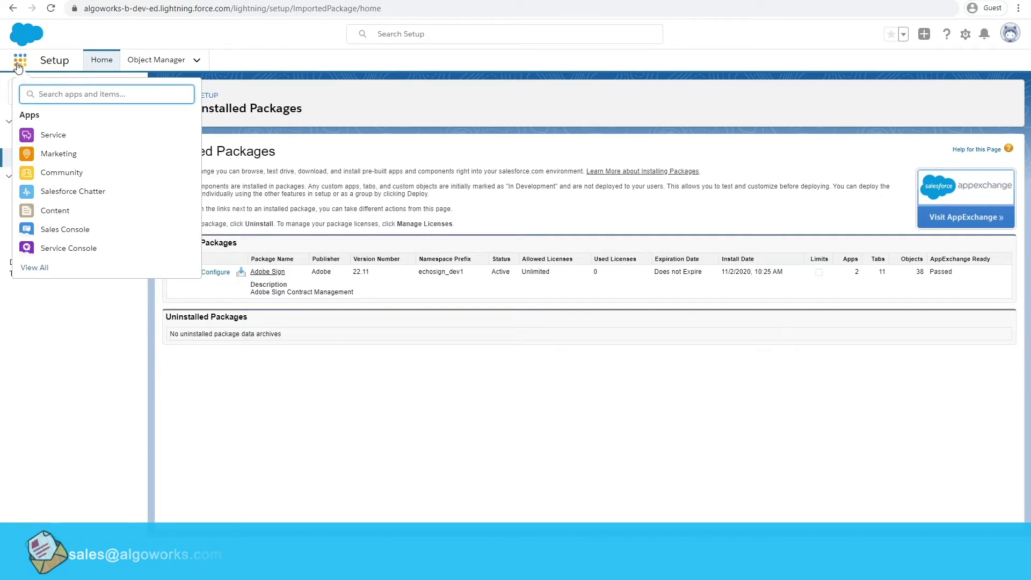
click(34, 268)
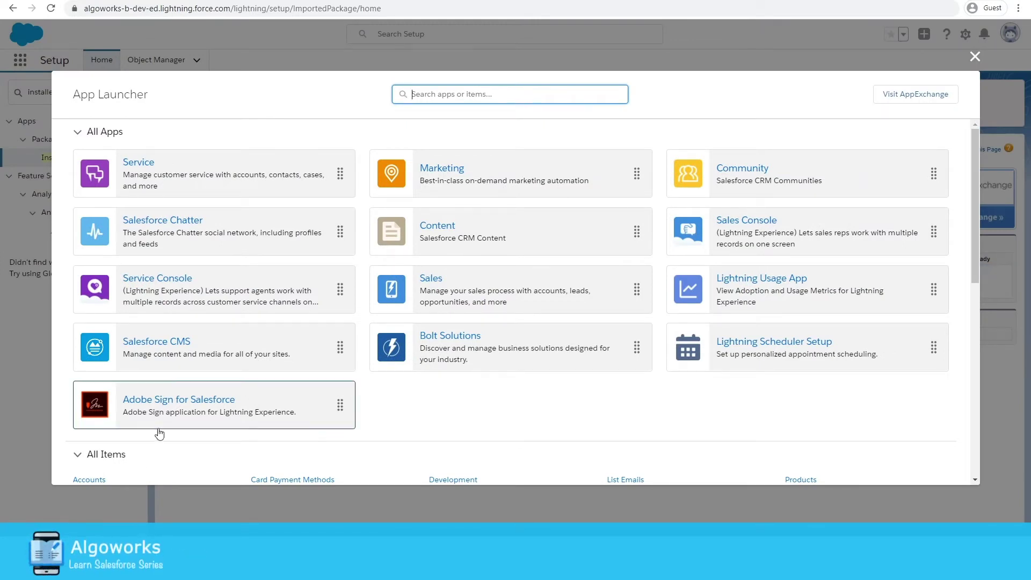
click(189, 404)
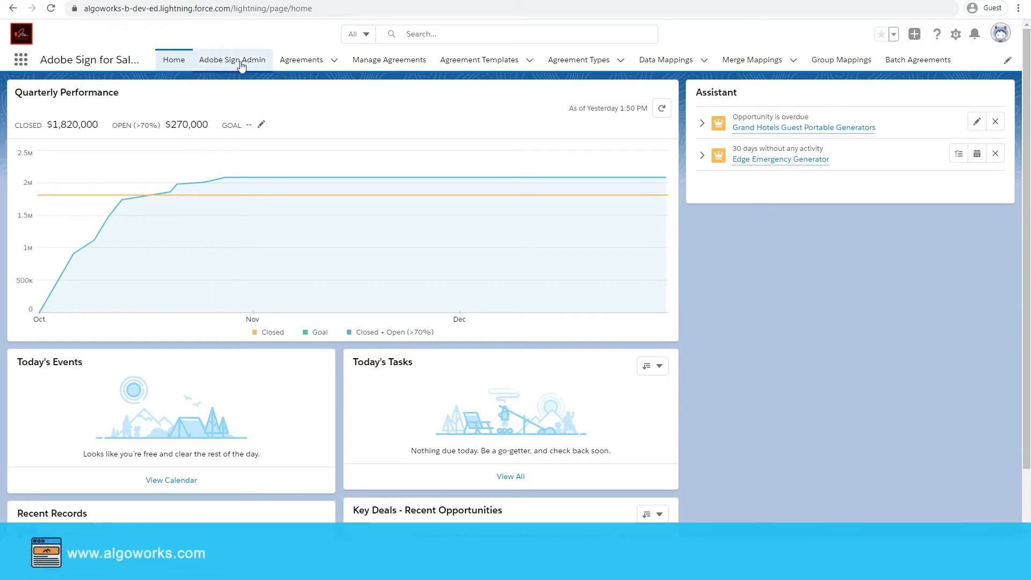
On the Adobe Sign Admin tab, choose Sign in to Adobe in wizard Step 1.
click(241, 62)
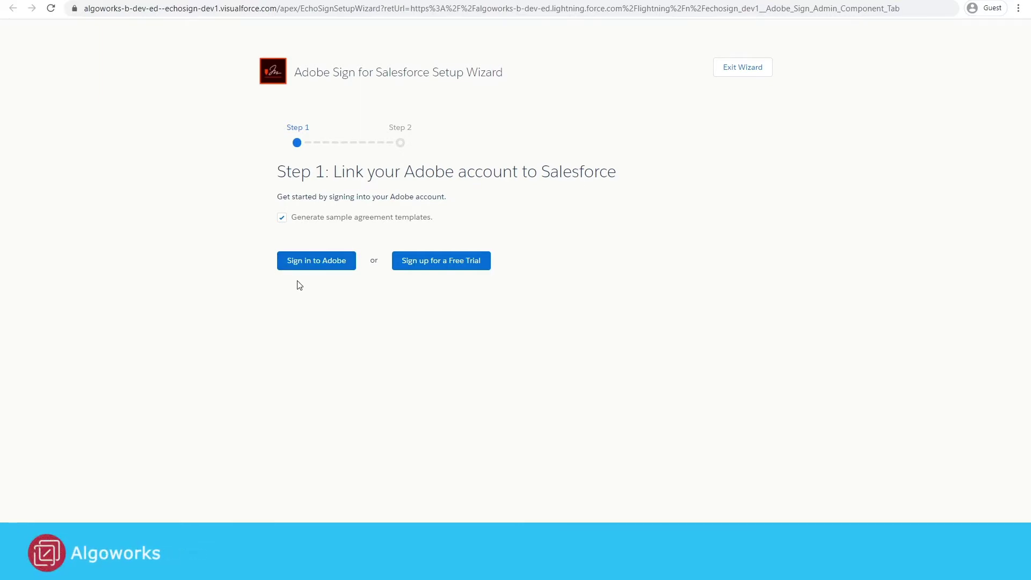
click(297, 266)
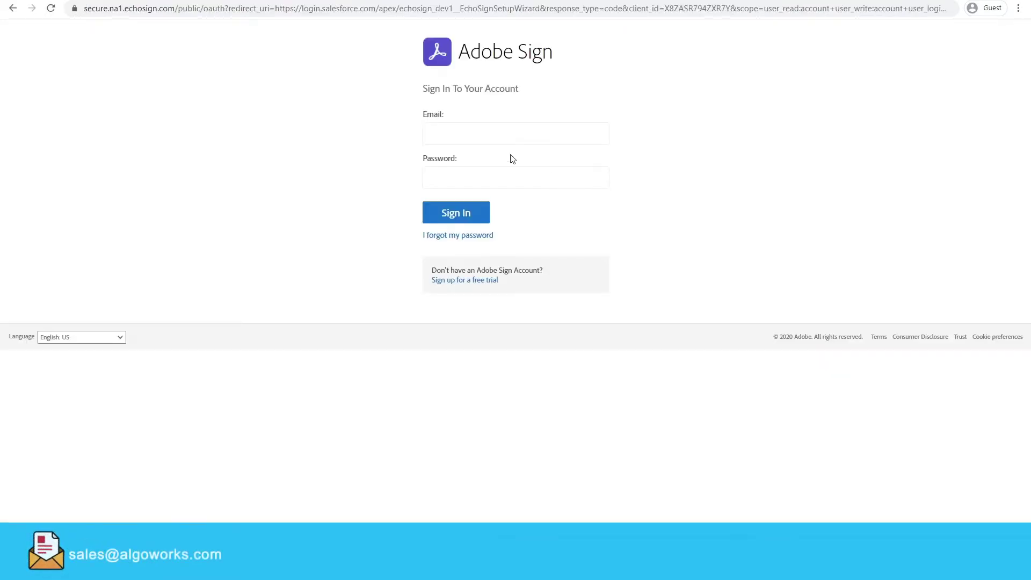
Paste the Adobe account e-mail address into the sign-in page.
click(477, 138)
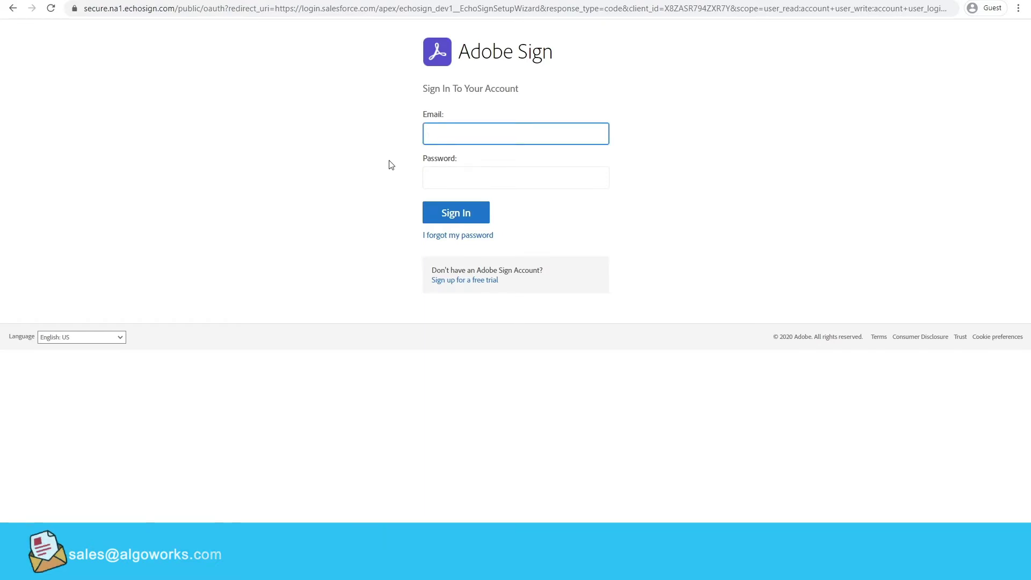
click(428, 175)
click(448, 142)
click(193, 184)
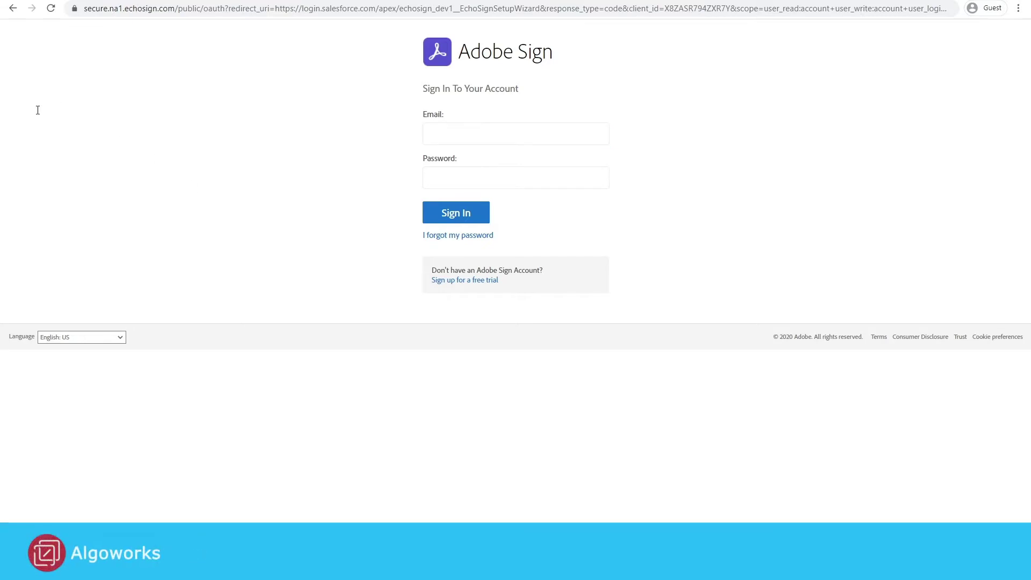
click(503, 139)
key(ctrl+v)
click(127, 117)
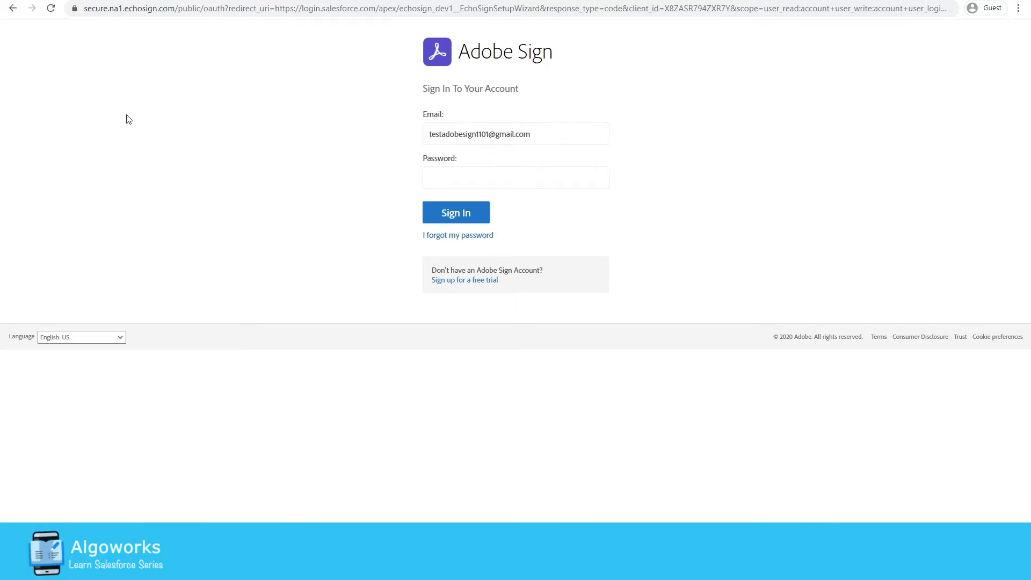
Enter the Adobe account password, turn off Stay signed in, and continue.
key(Tab)
click(455, 178)
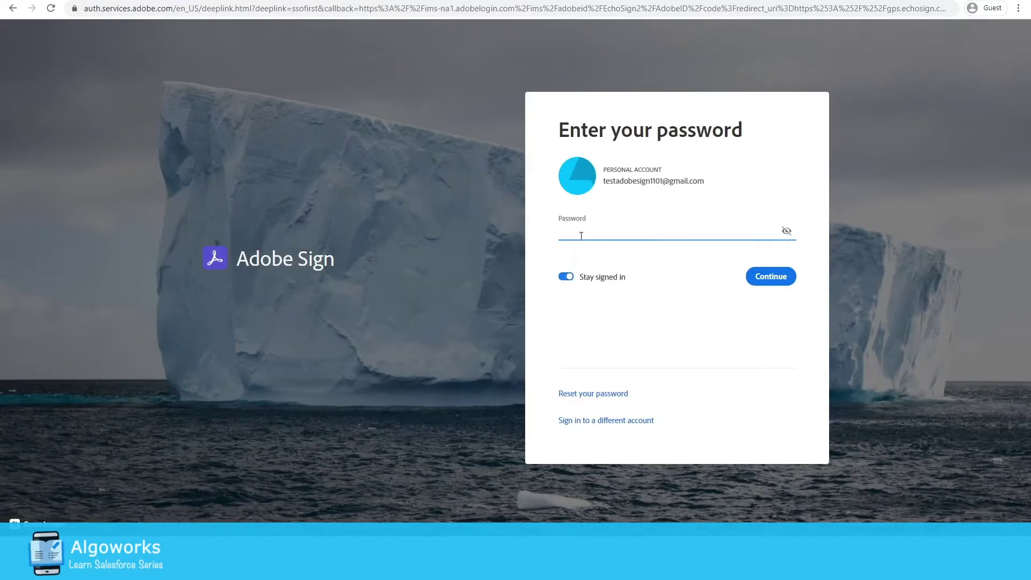
key(ctrl+v)
click(566, 277)
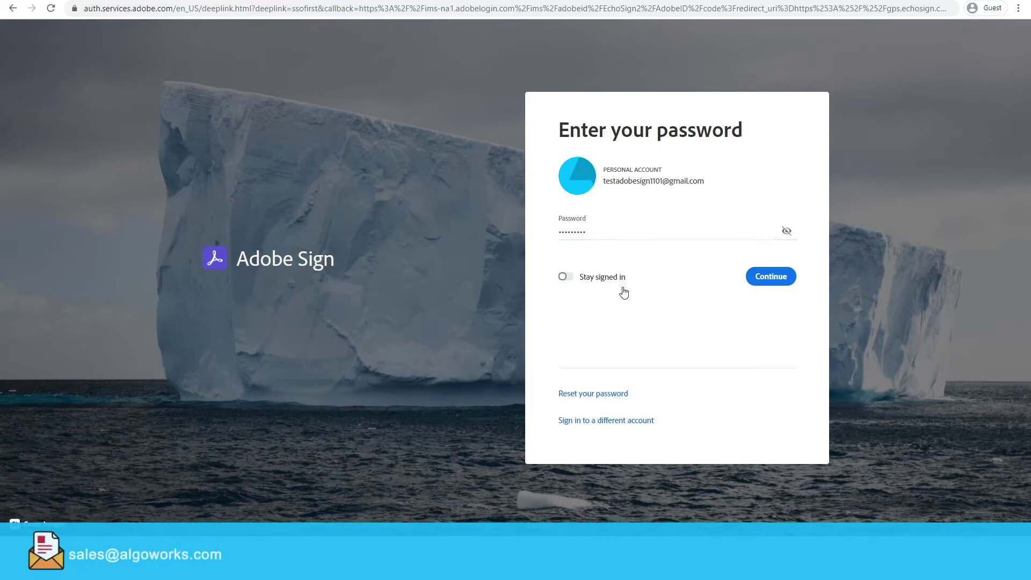
click(771, 278)
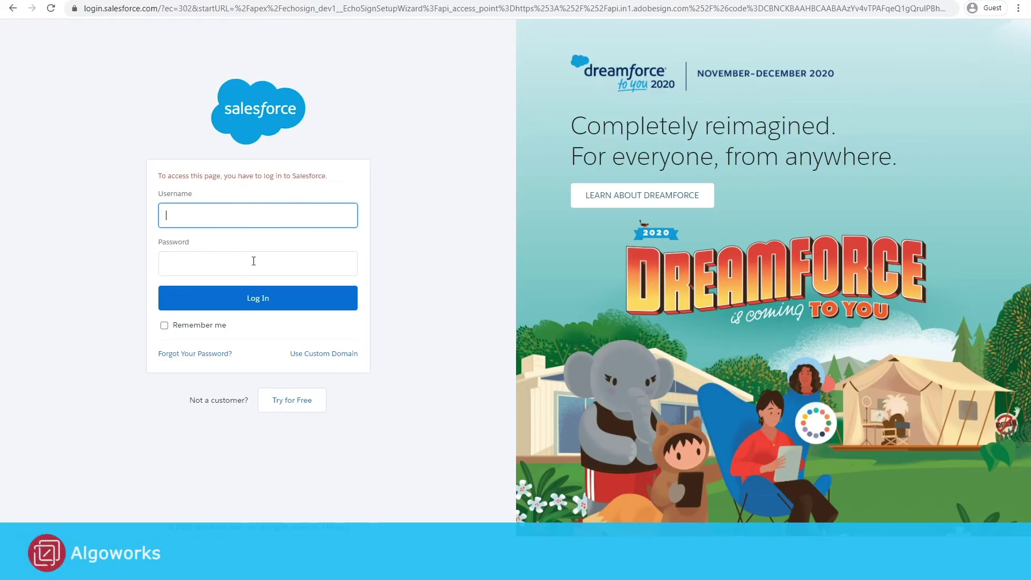
Log in to Salesforce with the org username and password to authorize the Adobe account.
click(59, 124)
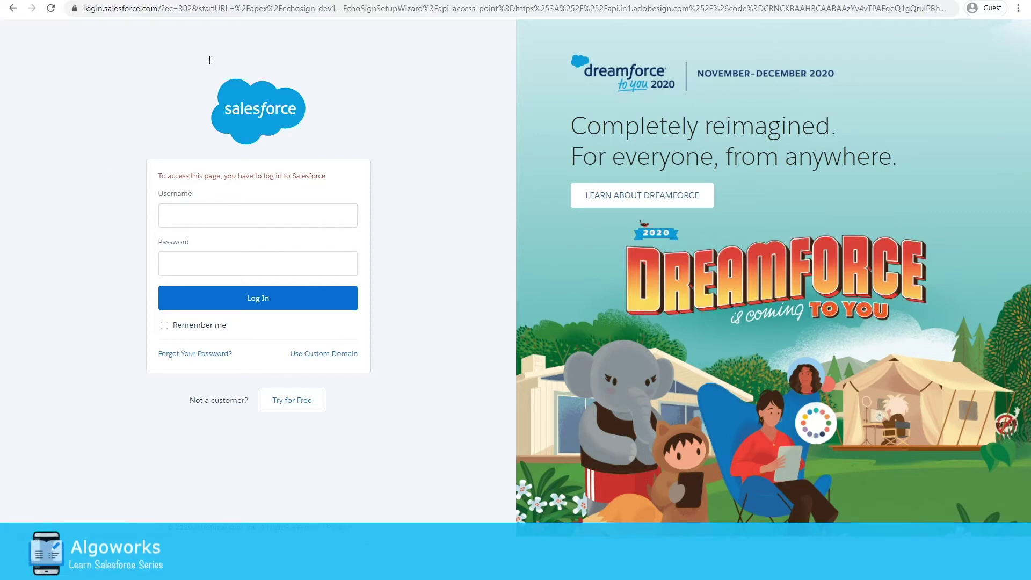
key(Tab)
key(ctrl+v)
click(279, 156)
click(279, 156)
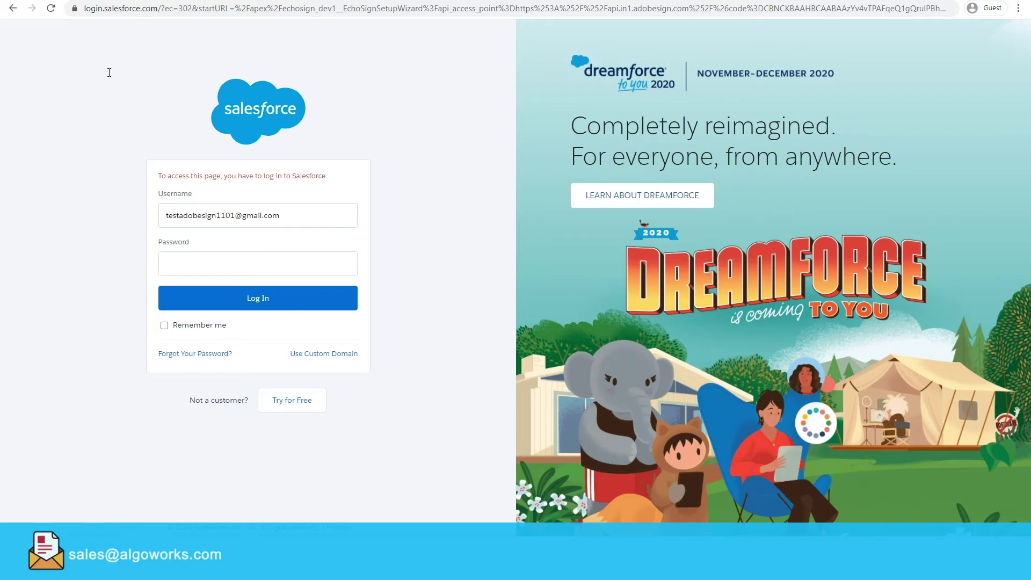
click(260, 224)
click(242, 258)
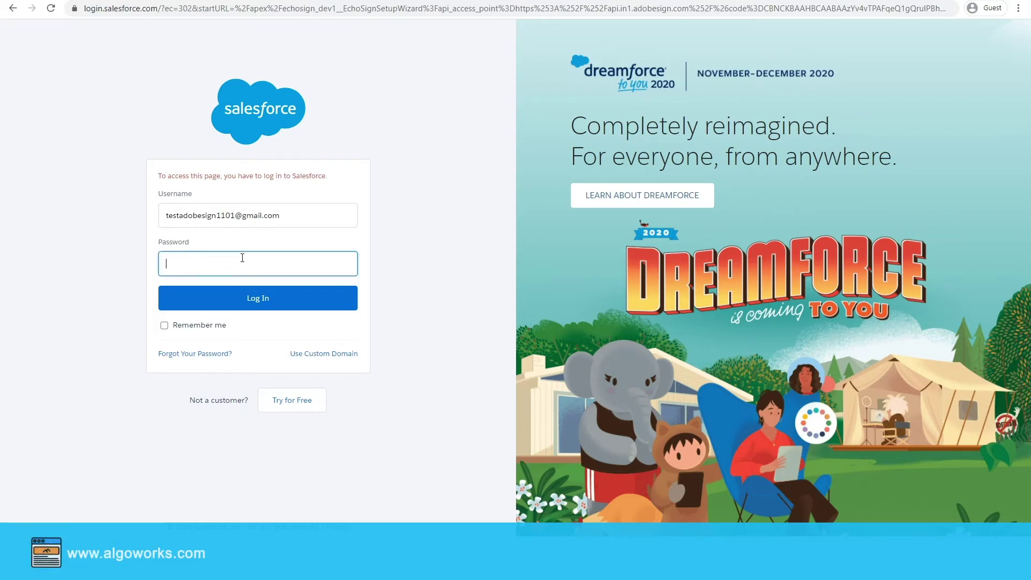
key(ctrl+v)
click(275, 300)
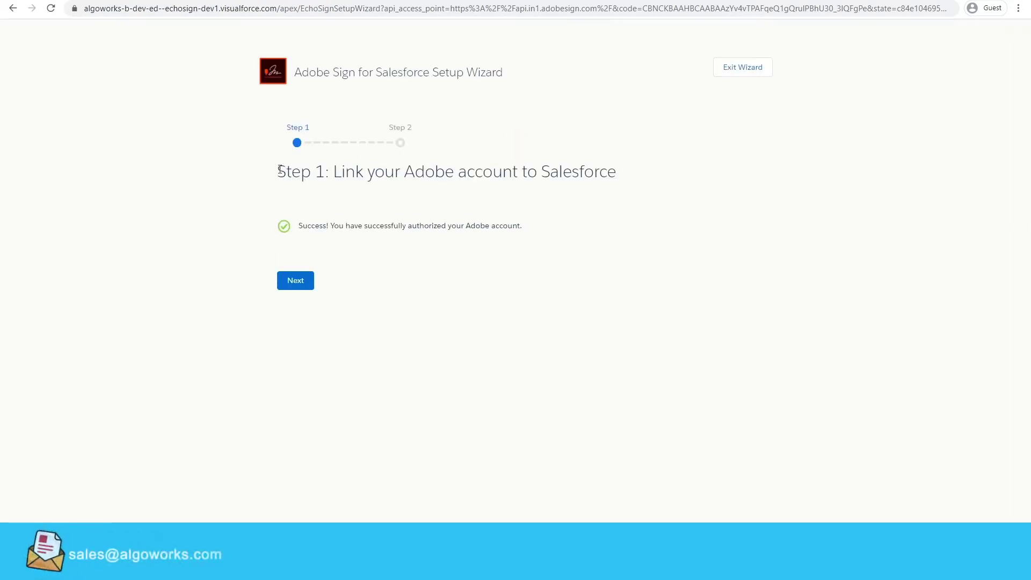
Advance the wizard to Step 2 and enable Automatic Status Updates.
drag(282, 171, 362, 170)
click(401, 175)
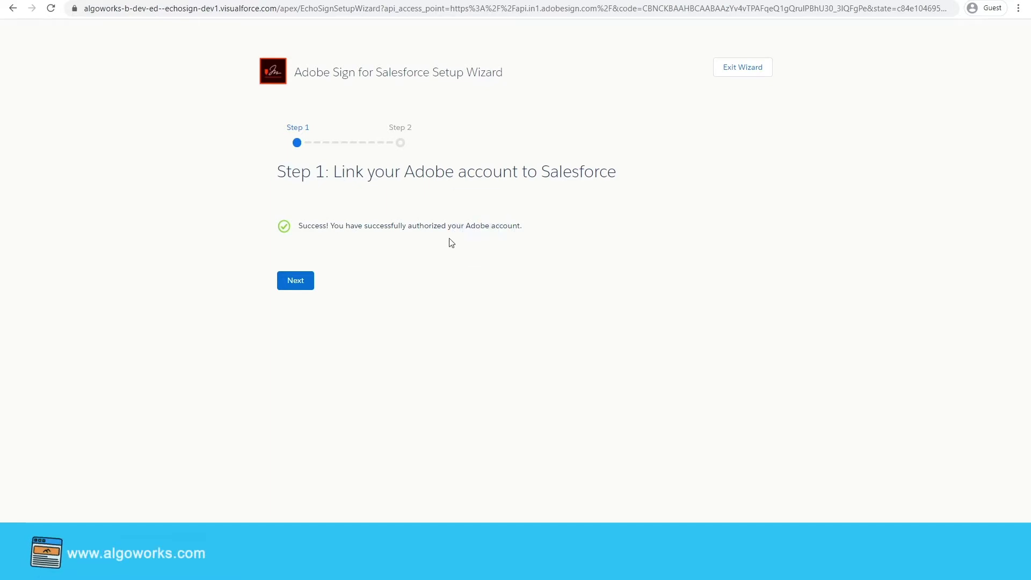
click(295, 281)
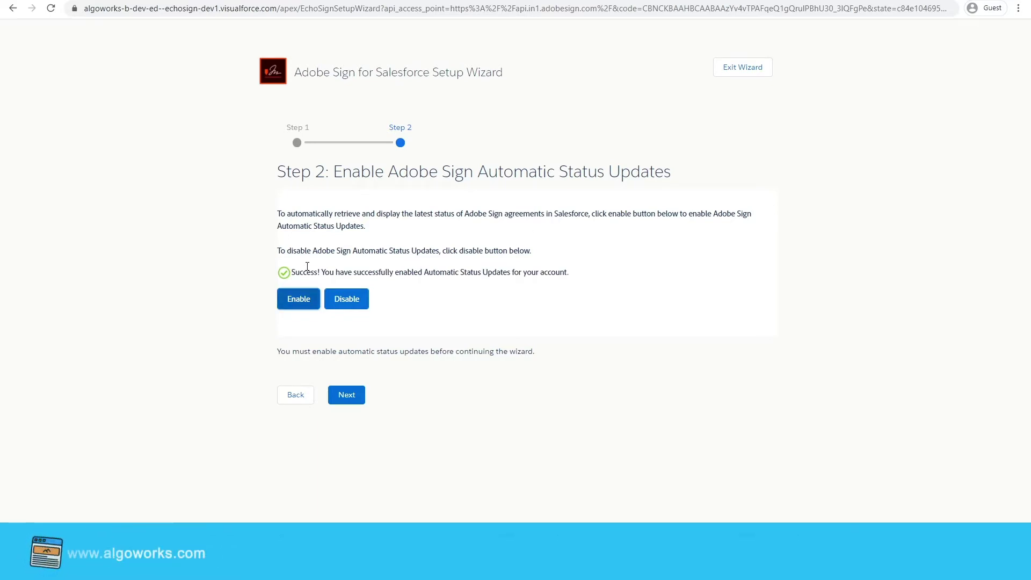
Move past Step 2 to the Congrats page and finish the wizard, returning to Setup Home.
click(350, 396)
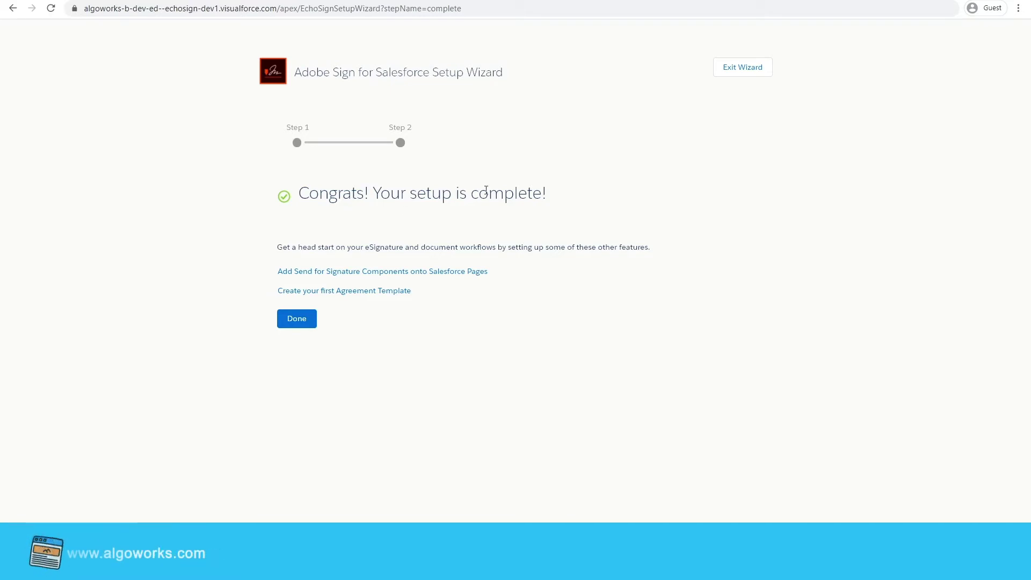
click(298, 326)
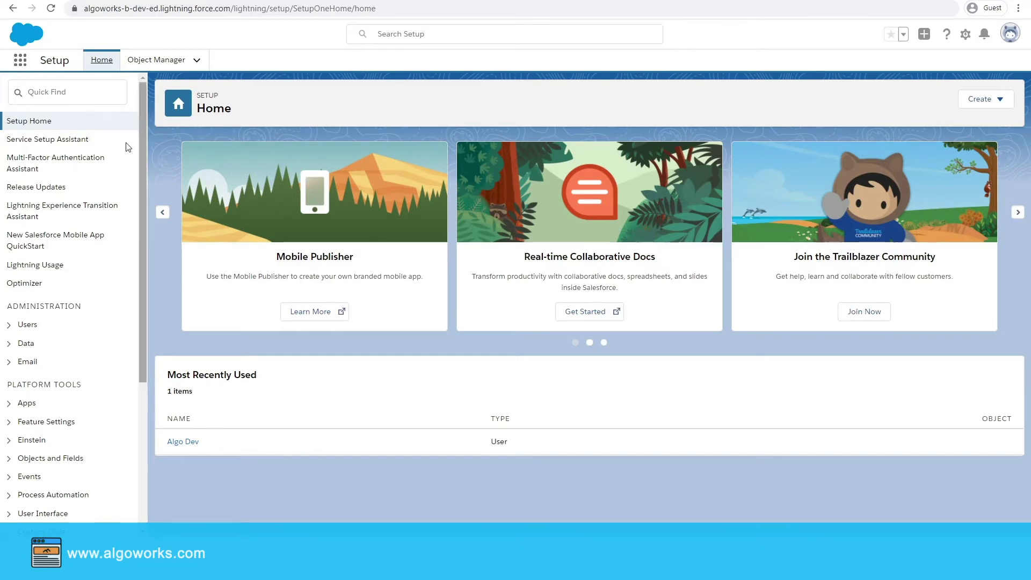
Start a new agreement from the Agreements tab of the Adobe Sign for Salesforce app.
click(18, 65)
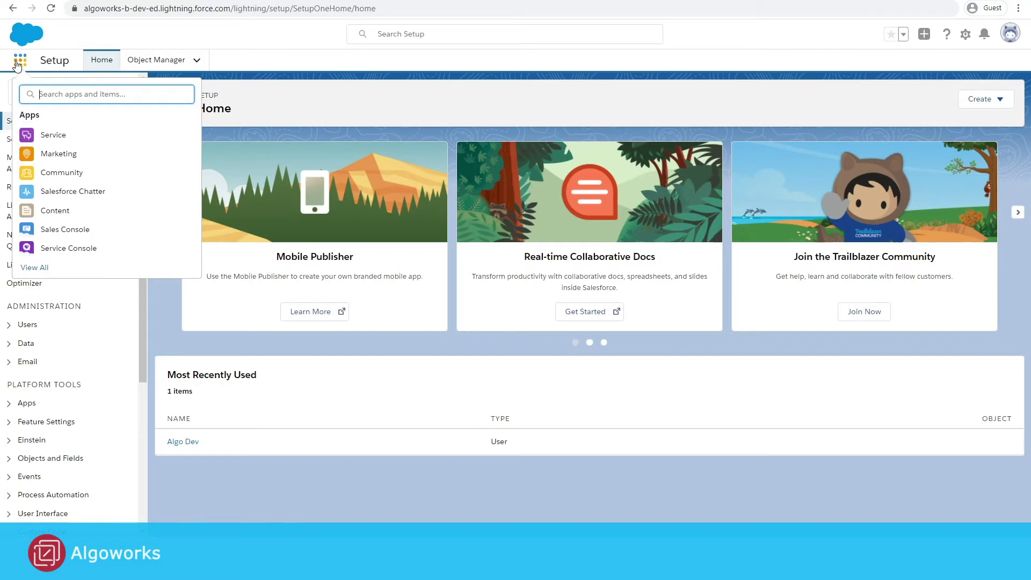
key(Escape)
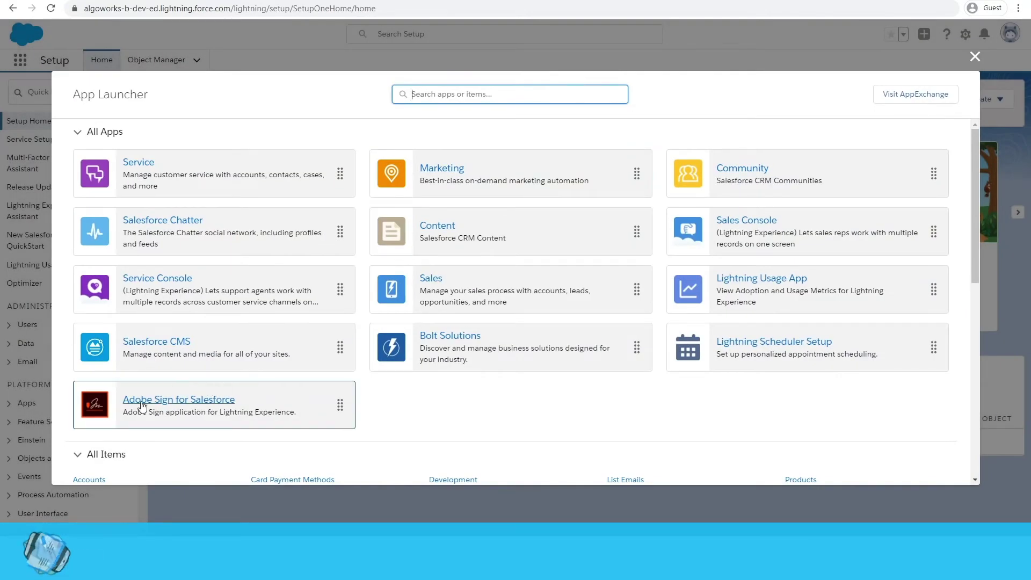
click(142, 405)
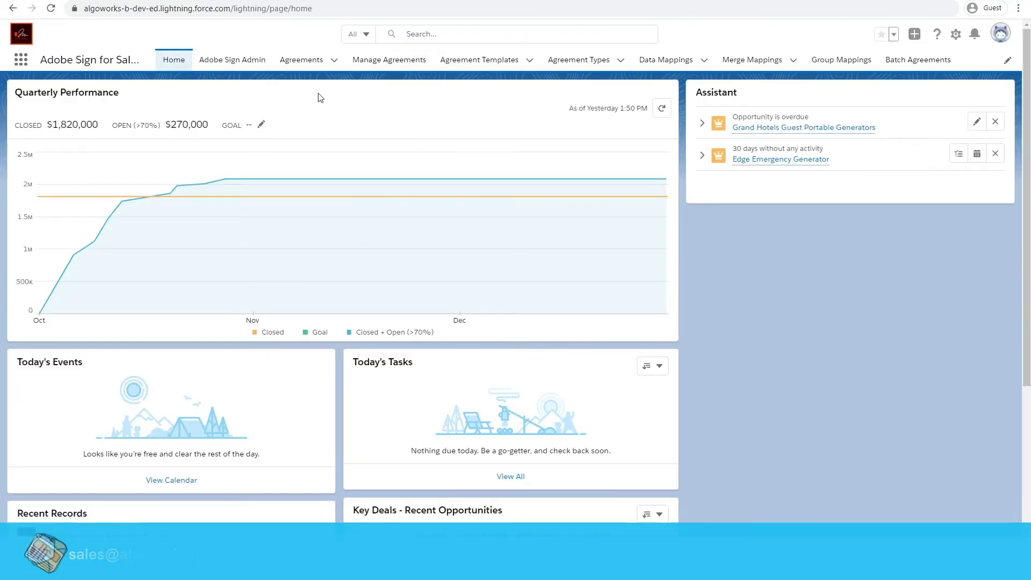
click(296, 67)
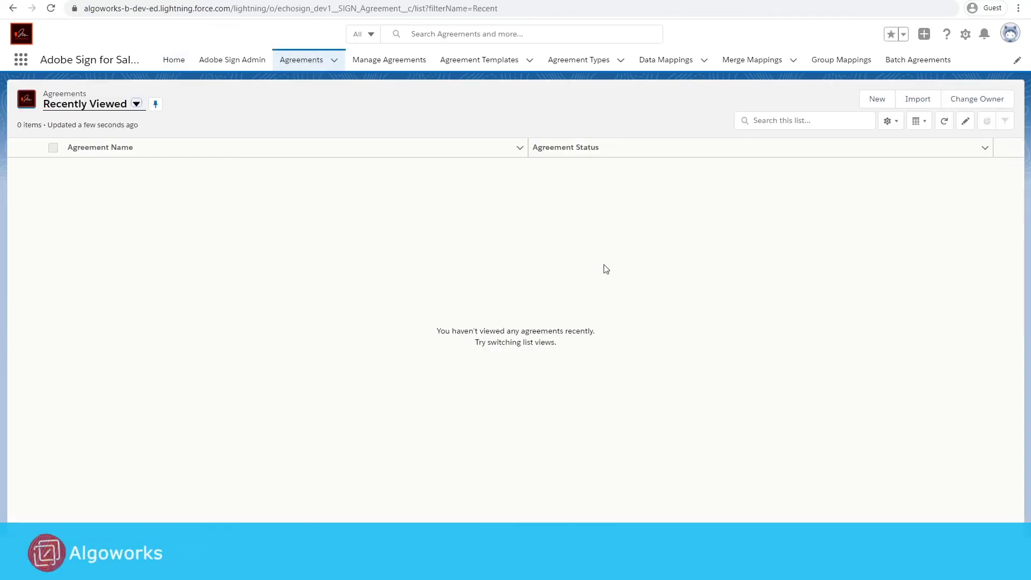
click(876, 99)
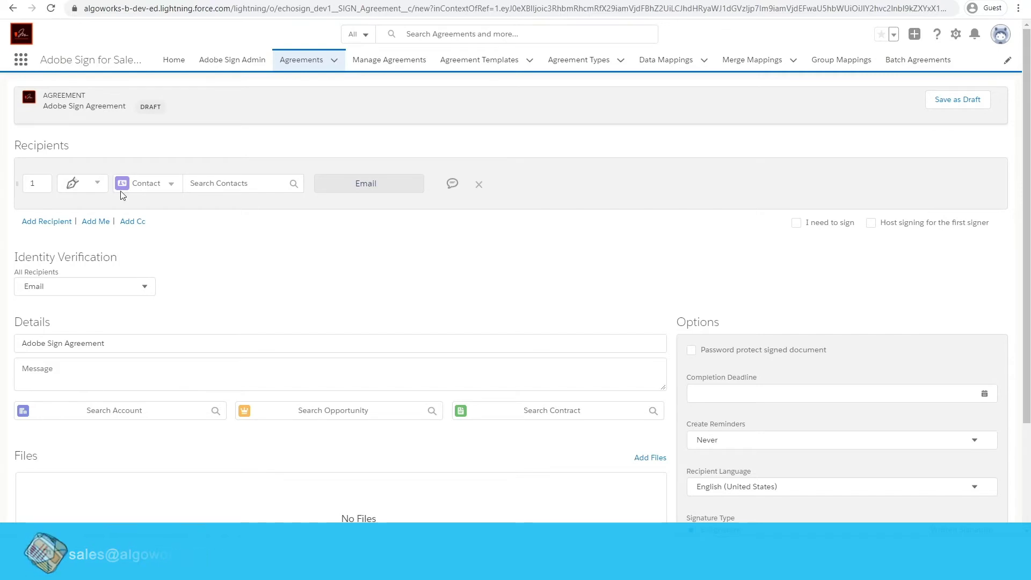
Change the first recipient's type from Contact to Email.
drag(20, 145, 56, 143)
click(63, 144)
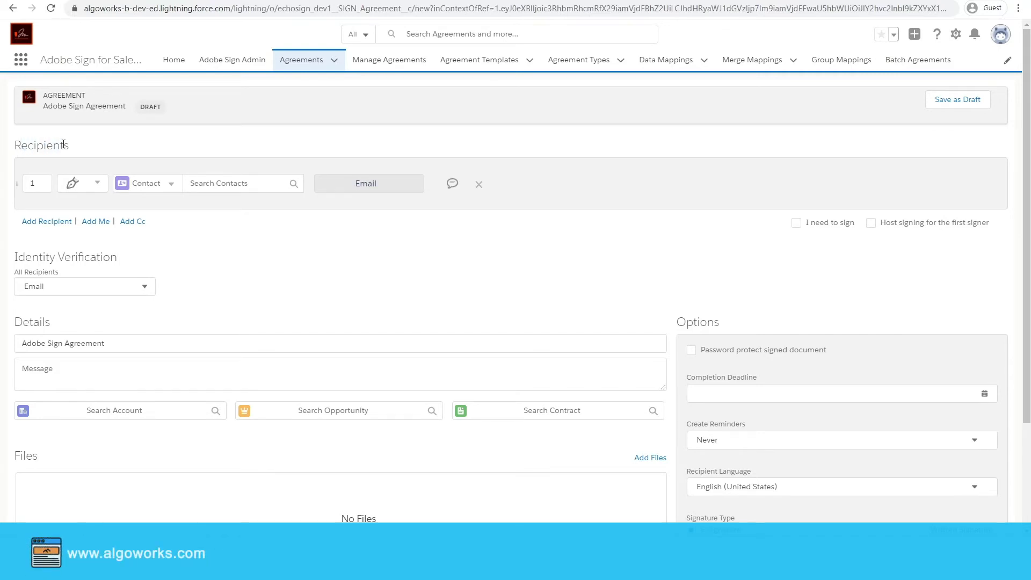
click(158, 186)
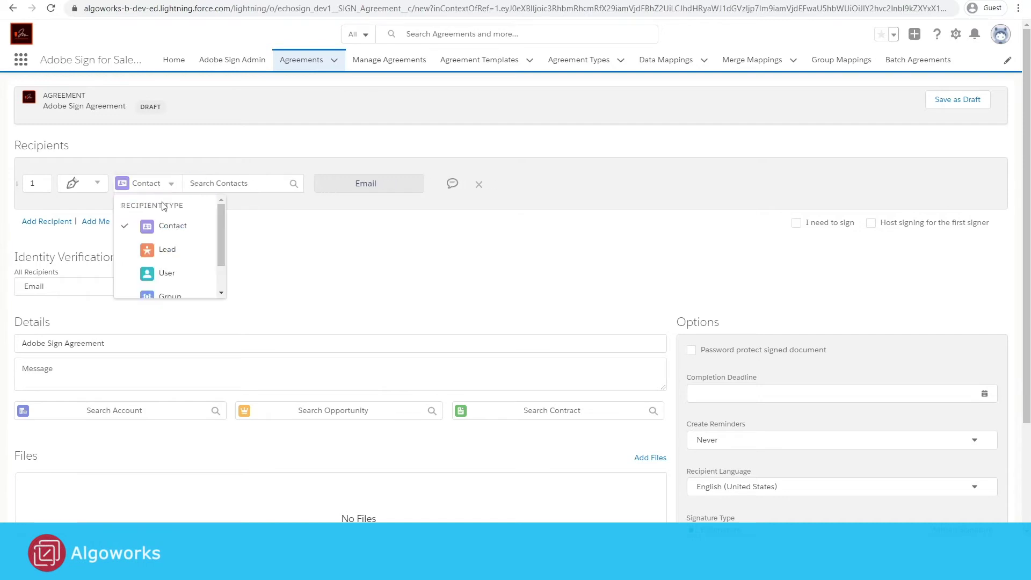
scroll(223, 259, down, 1)
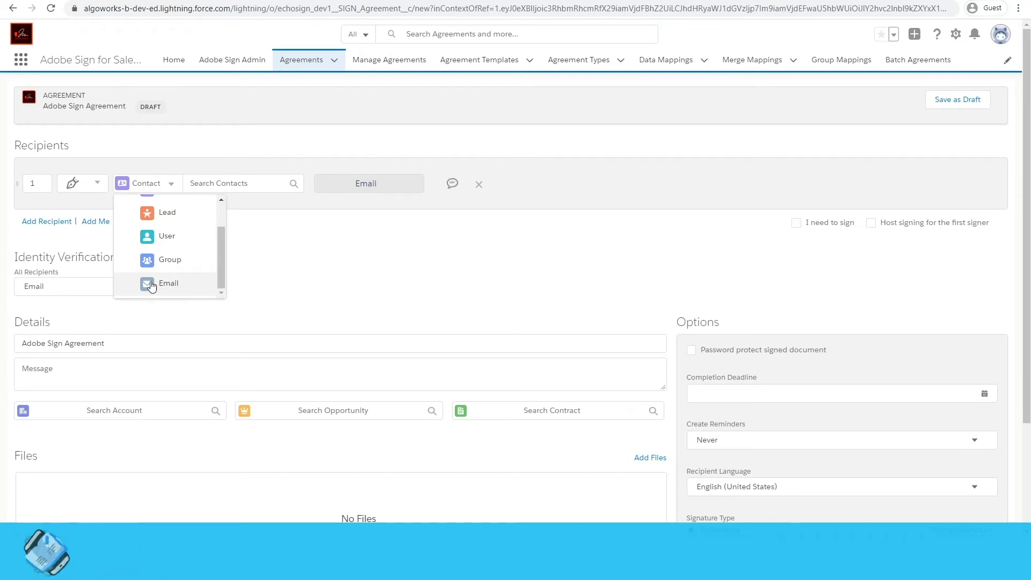
click(167, 287)
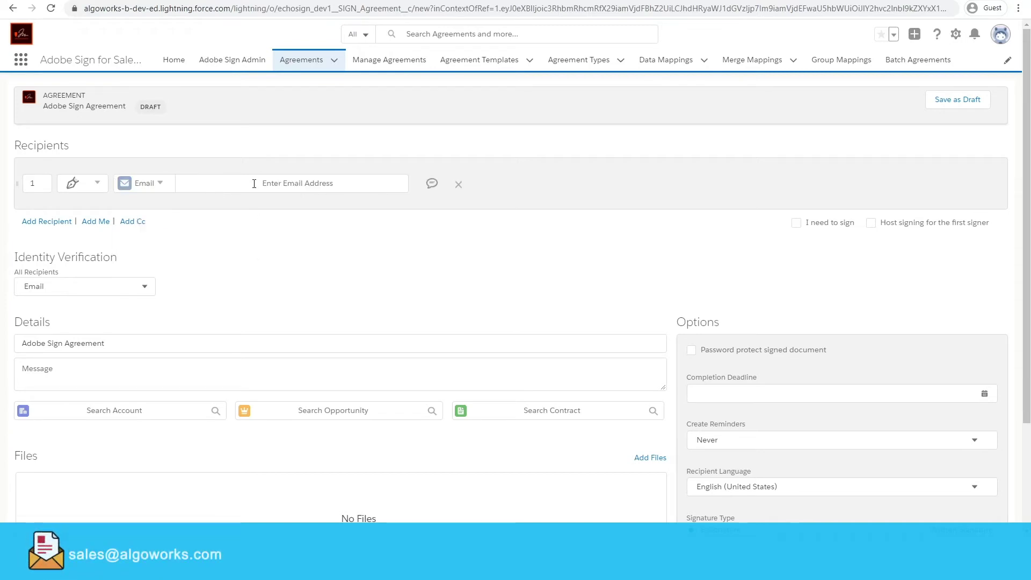
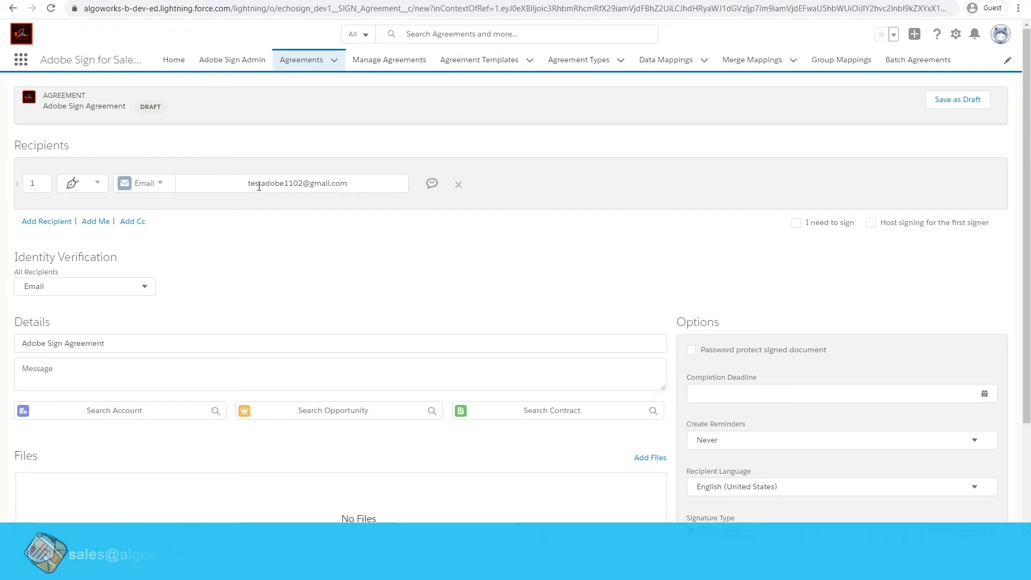
Review the recipient details and keep Email as the identity verification method.
drag(247, 182, 362, 179)
click(295, 232)
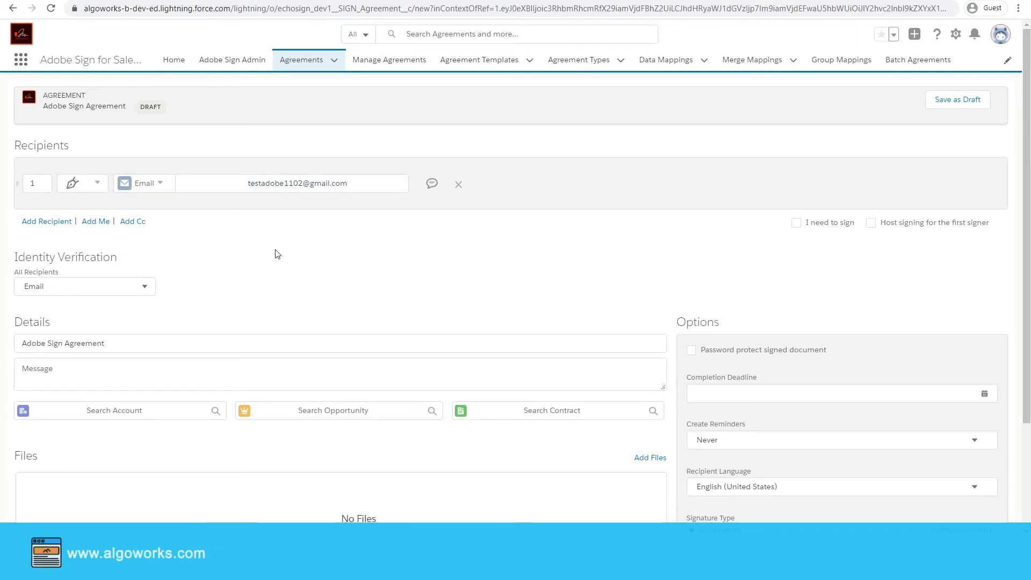
scroll(274, 259, down, 1)
scroll(203, 261, down, 1)
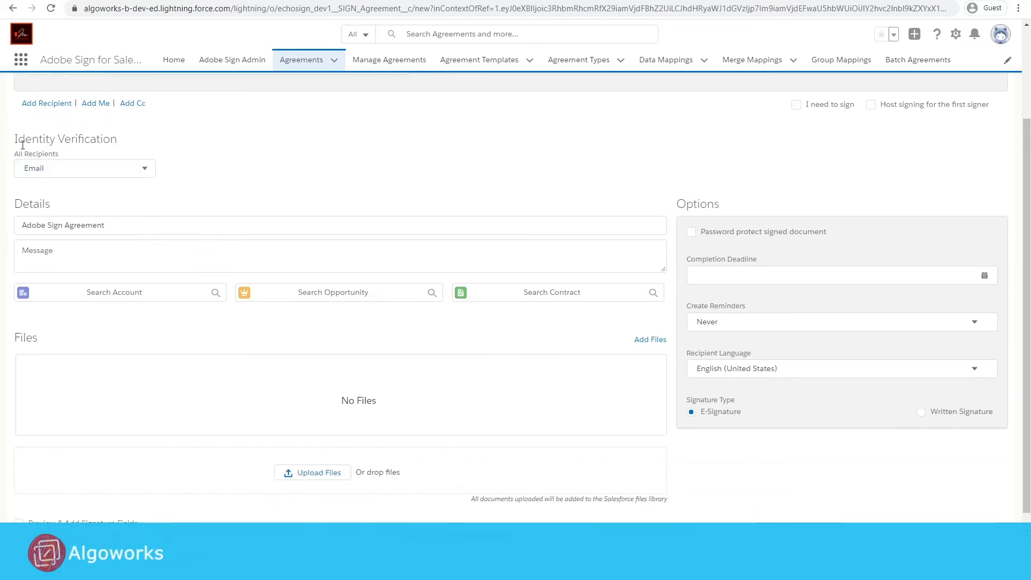
drag(16, 140, 90, 141)
click(192, 149)
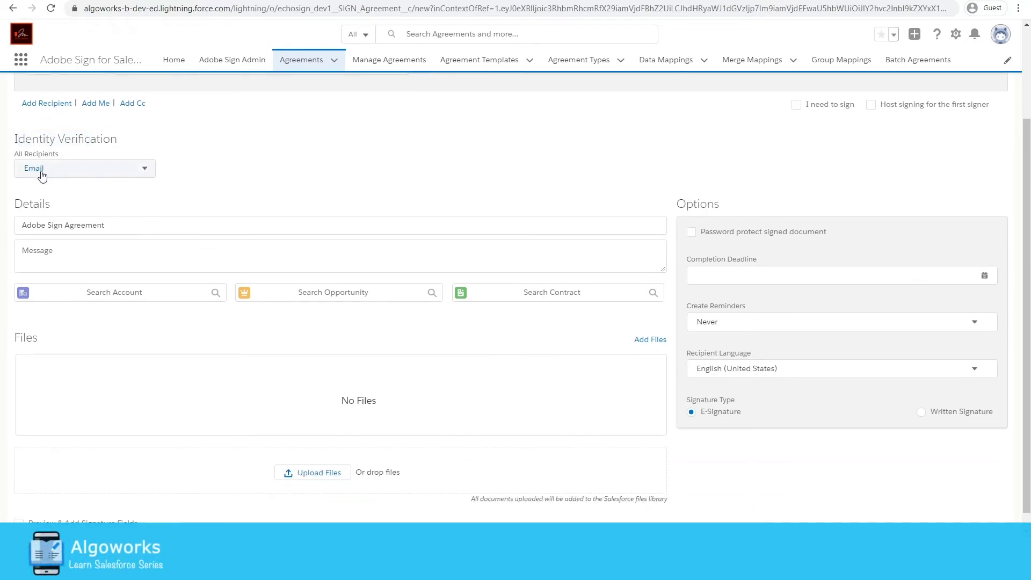
click(59, 173)
click(66, 172)
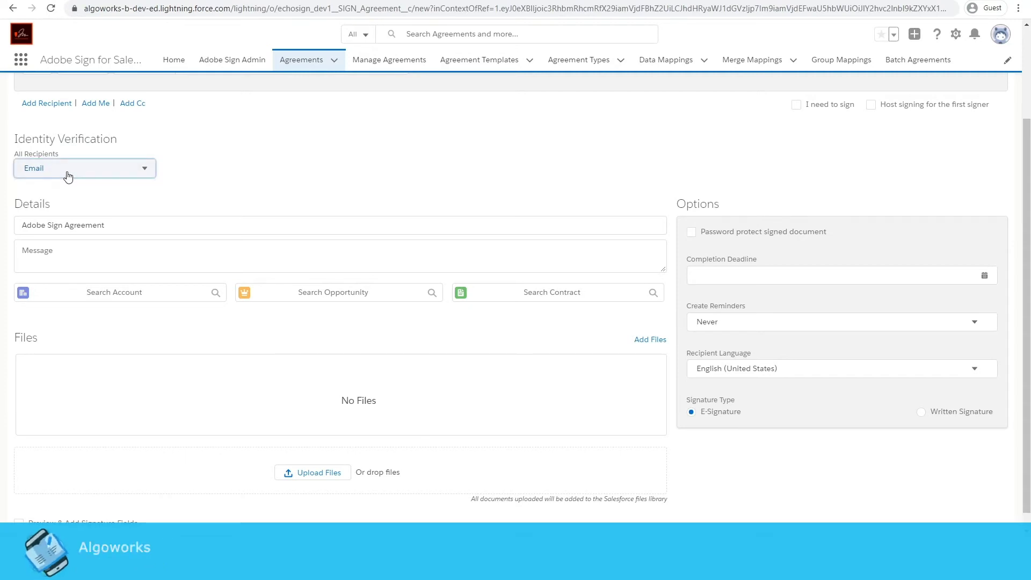
scroll(208, 255, down, 1)
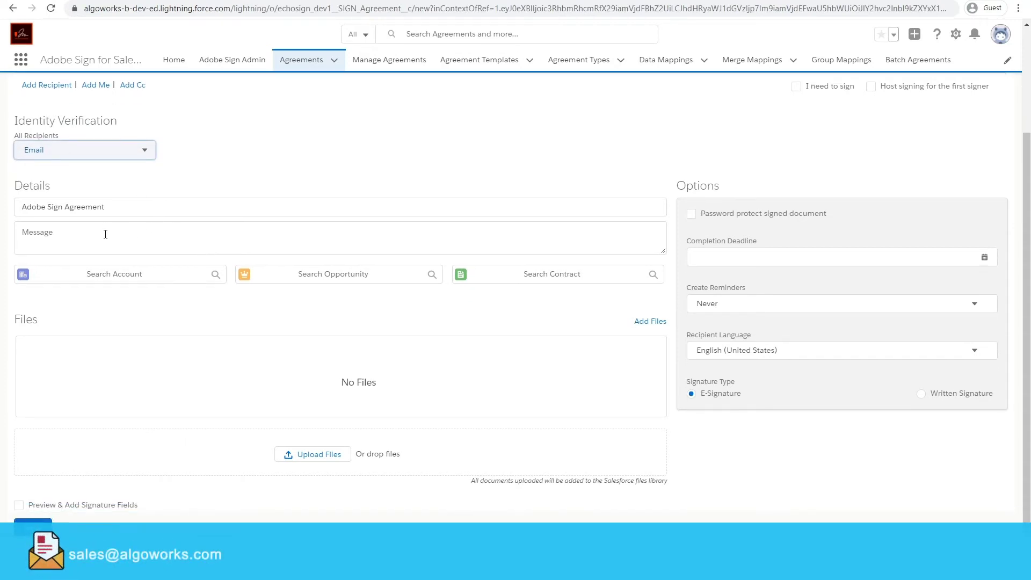
Insert 'Test' into the agreement name so it reads 'Adobe Sign Test Agreement'.
click(105, 234)
click(46, 207)
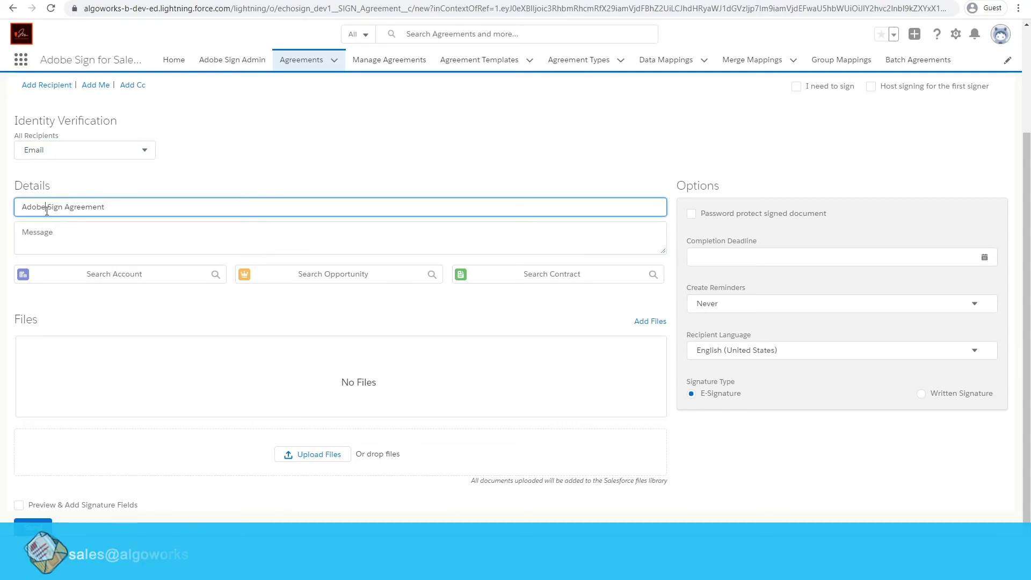
click(86, 229)
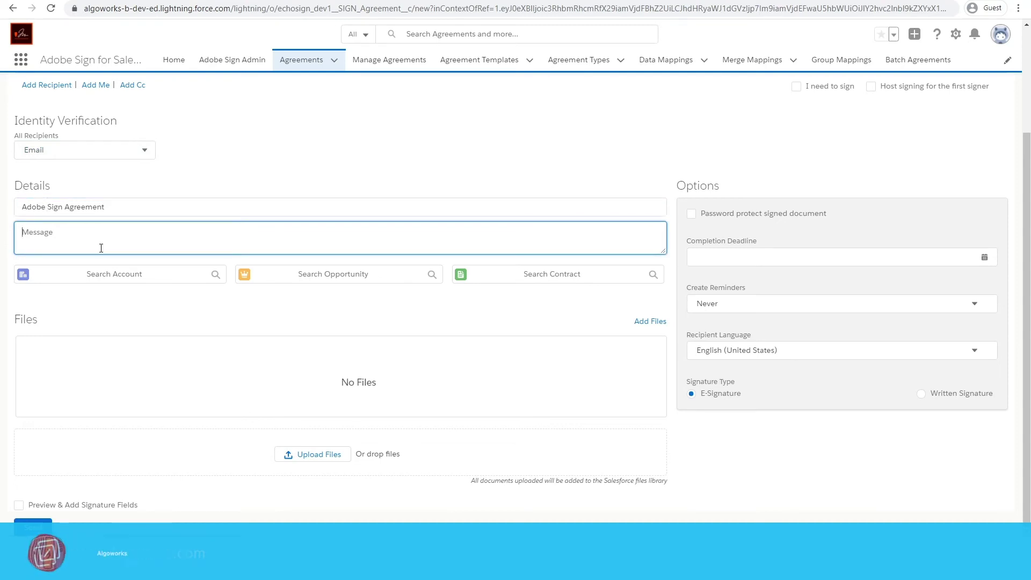
click(145, 207)
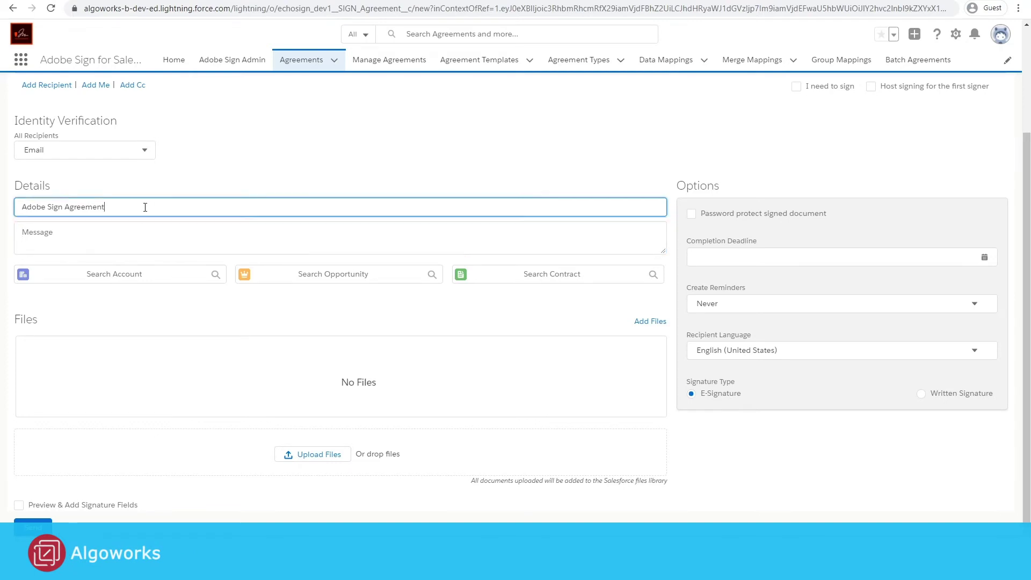
drag(22, 207, 105, 206)
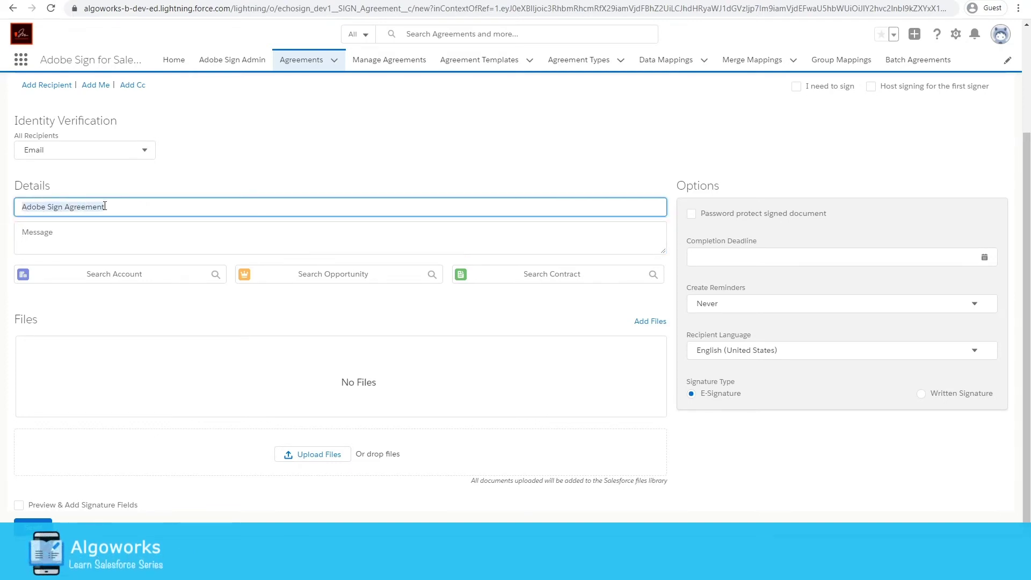
click(102, 242)
click(66, 207)
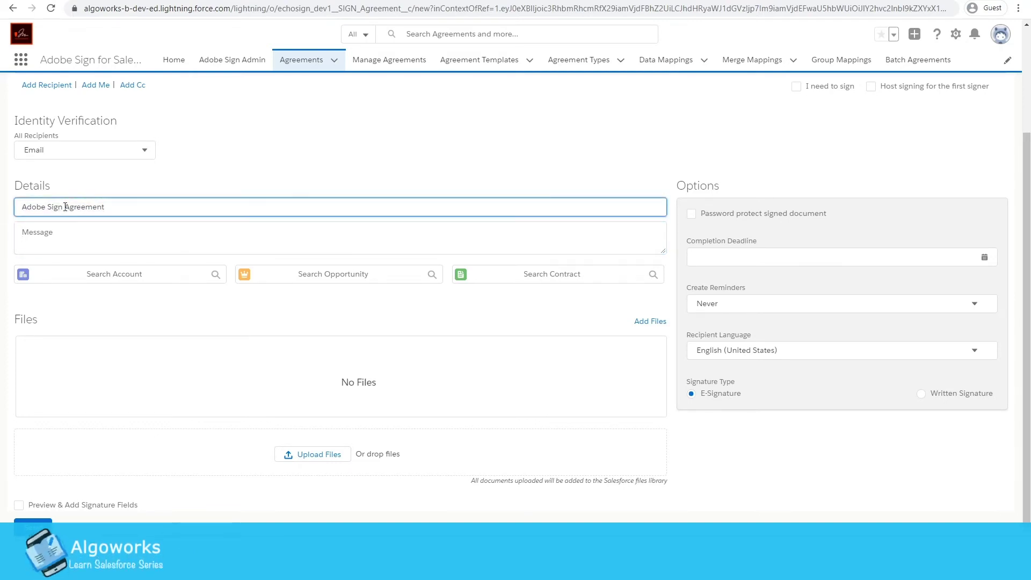
text(Test)
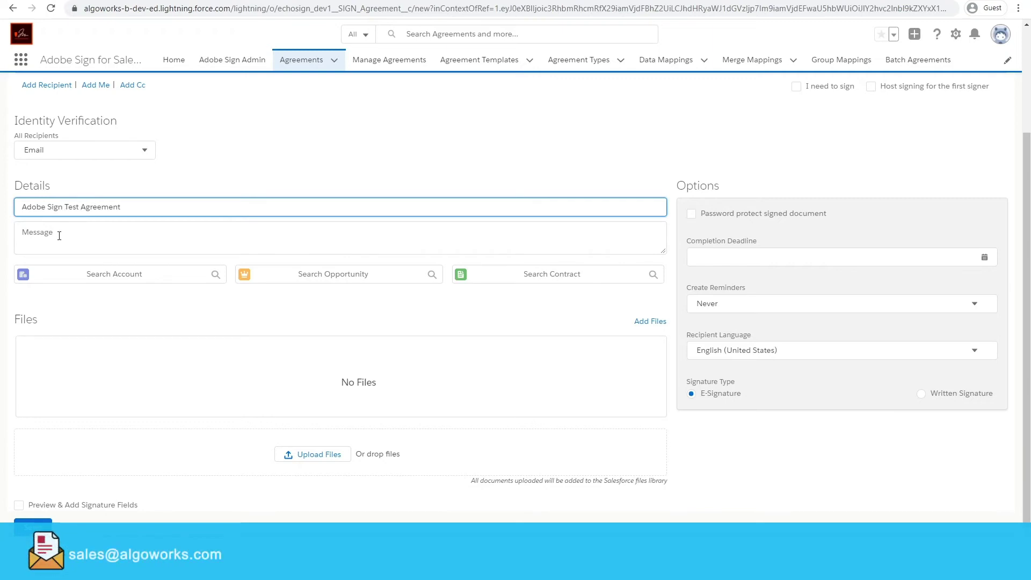
Enter 'Test Agreement body' as the agreement message.
click(59, 236)
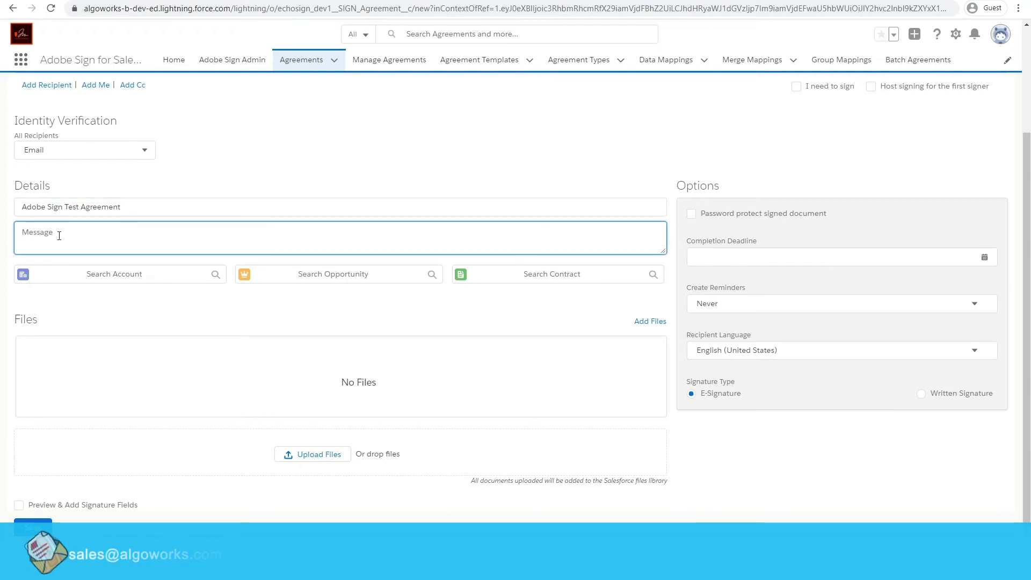
text(Test A)
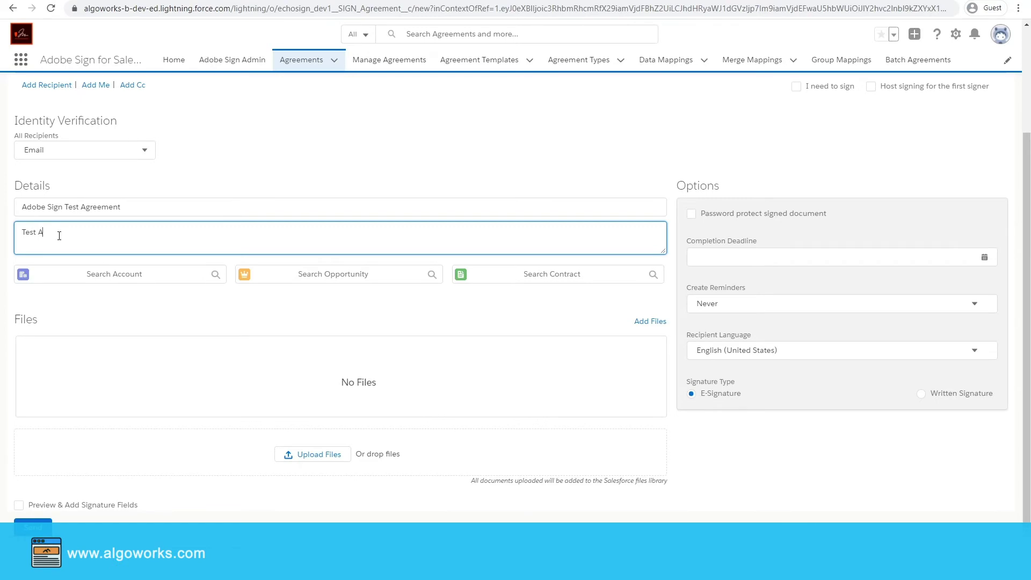
text(greement body)
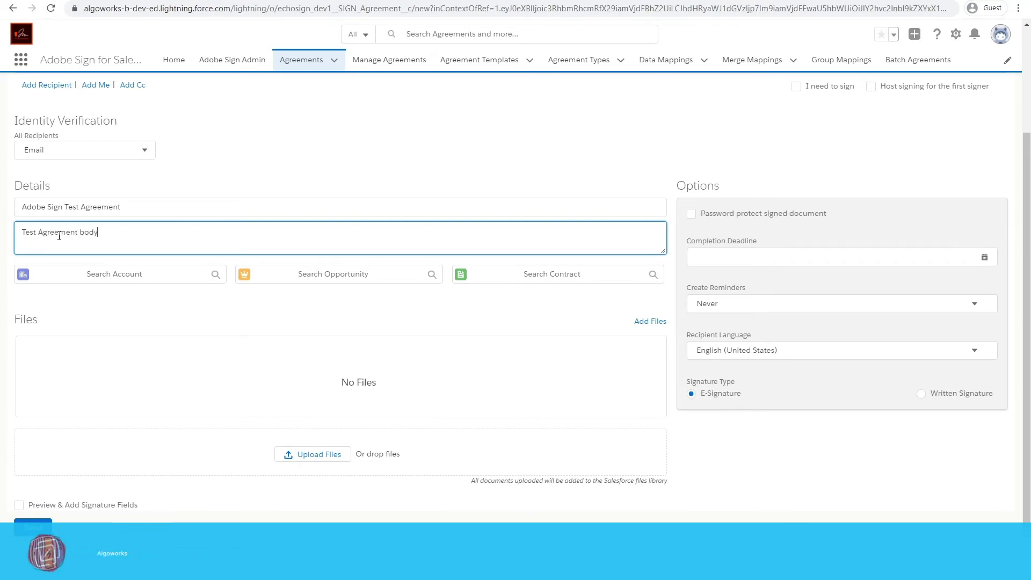
click(136, 316)
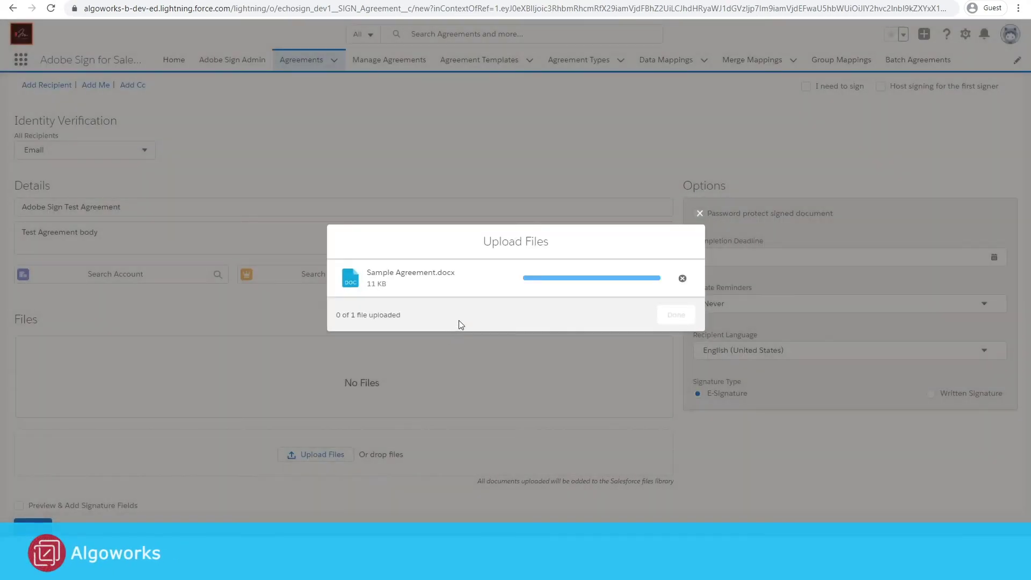
Confirm the upload of Sample Agreement.docx with Done.
click(675, 315)
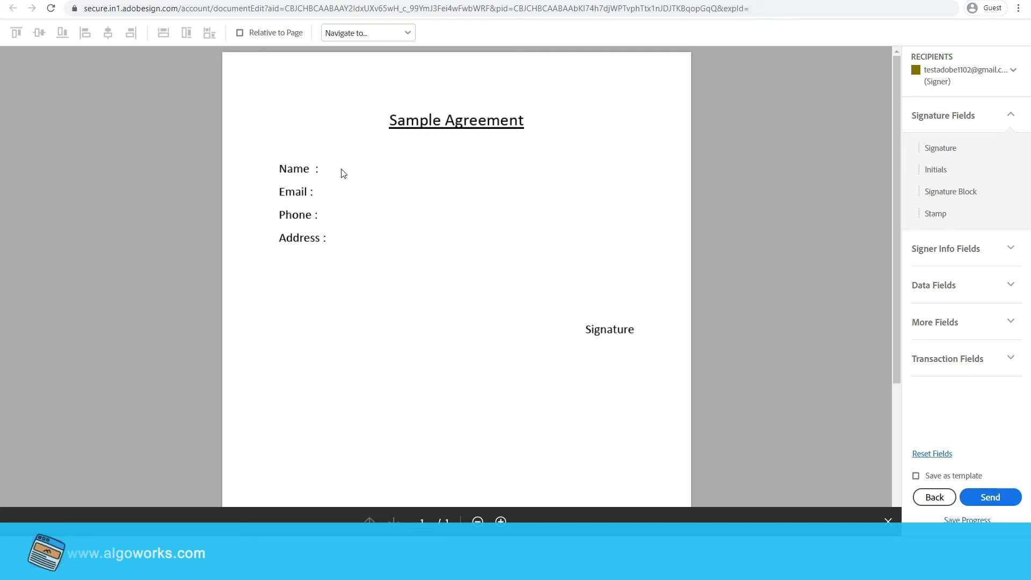
Drag Text Input fields beside Name, Email, Phone and Address, widening each to match.
scroll(896, 169, down, 1)
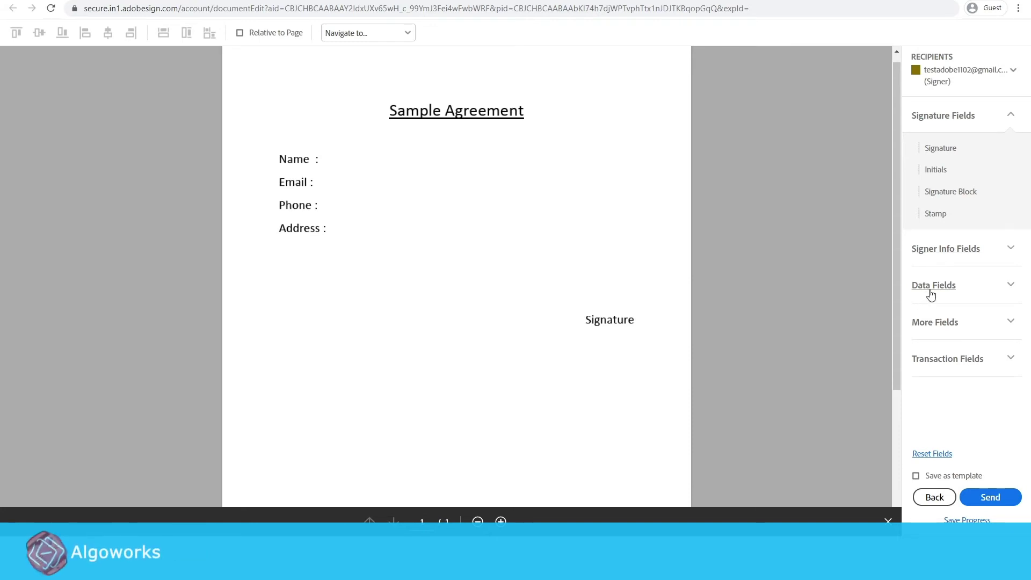
click(1011, 287)
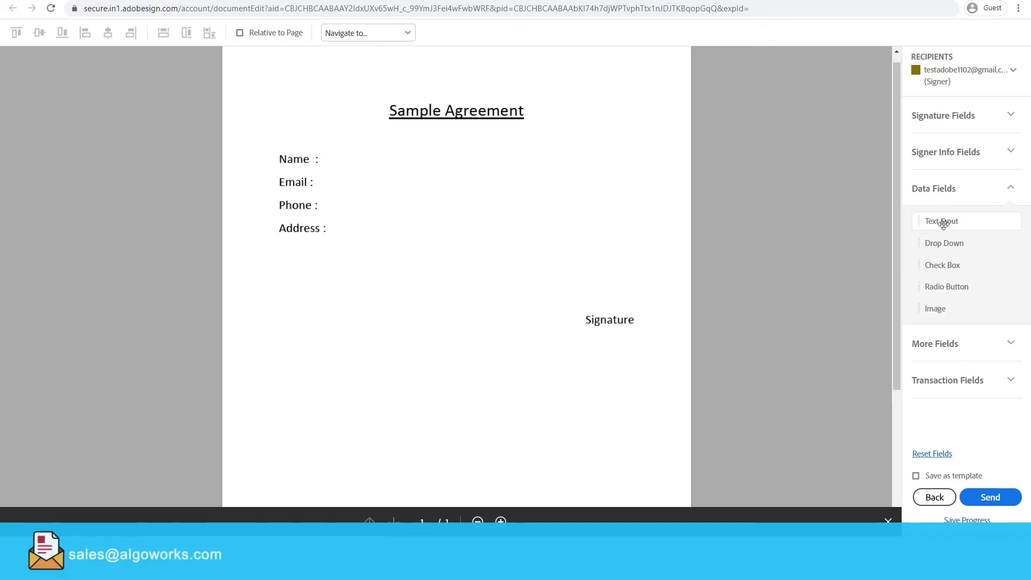
drag(941, 221, 430, 177)
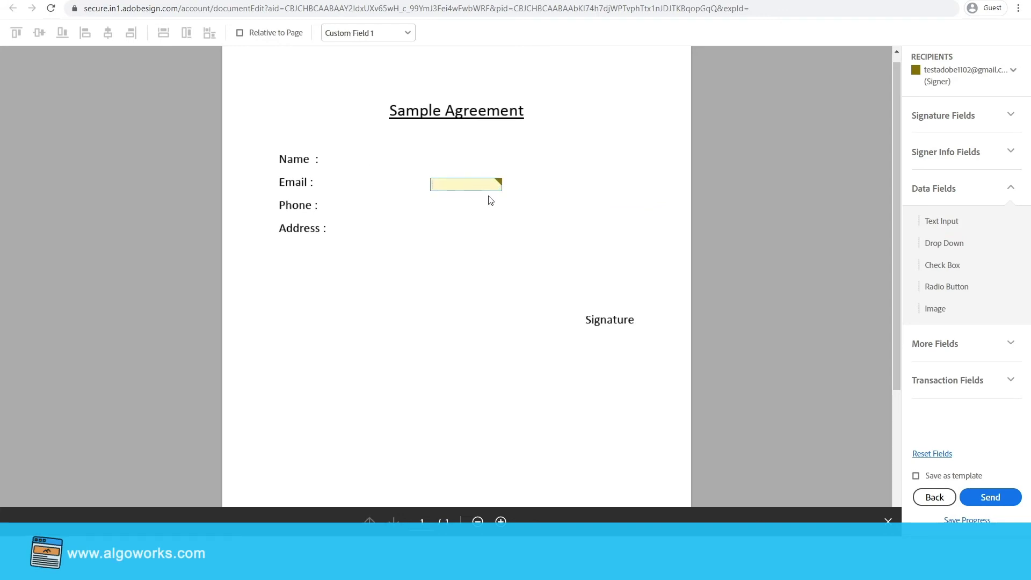
drag(477, 182, 540, 162)
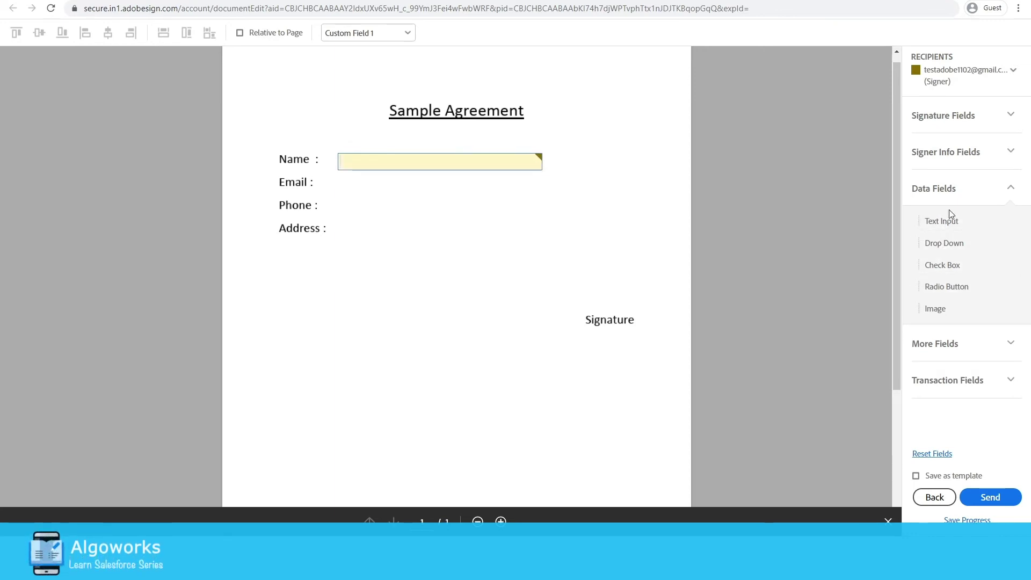
drag(942, 221, 337, 179)
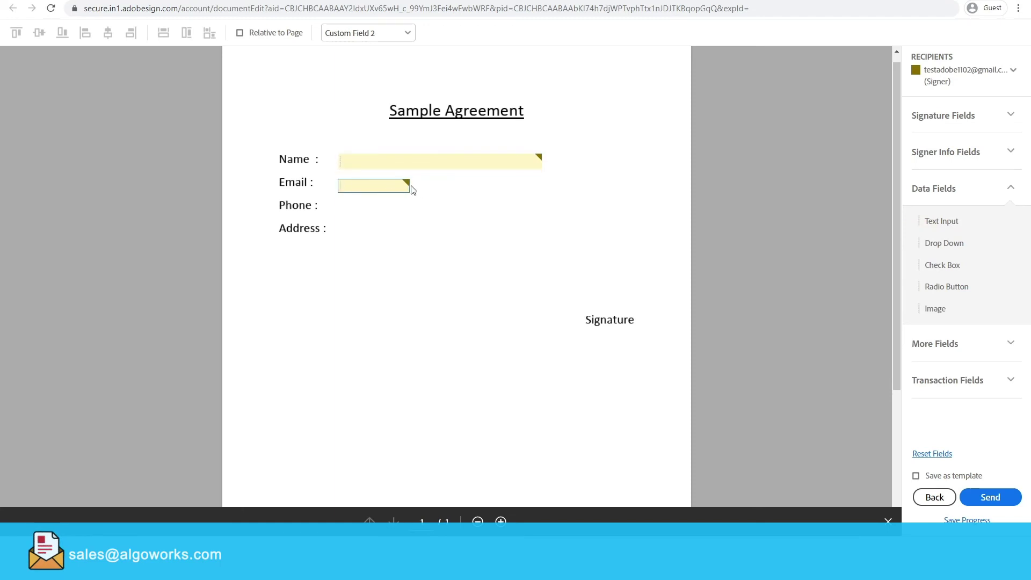
drag(411, 188, 540, 187)
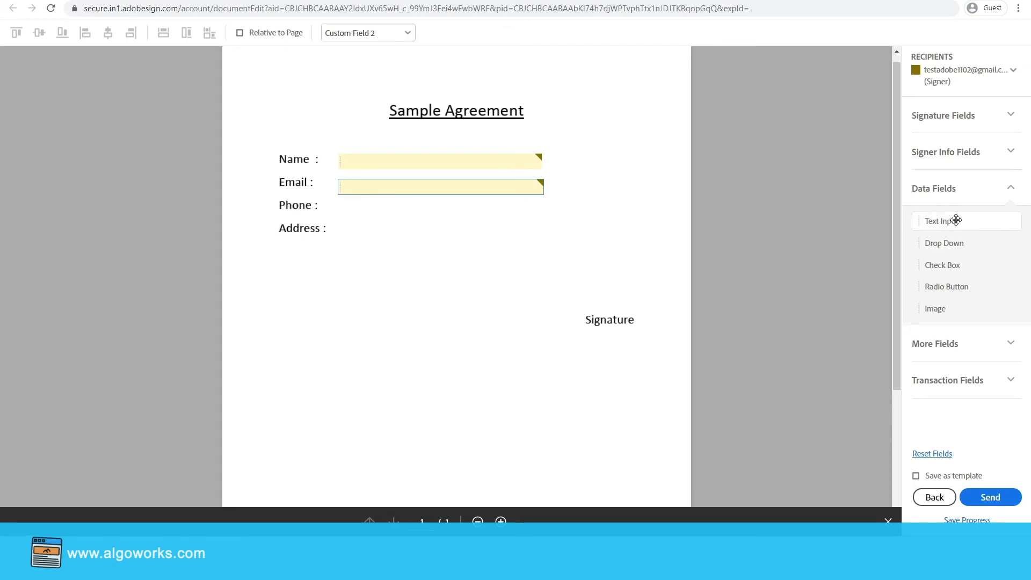
drag(949, 220, 340, 203)
drag(411, 207, 545, 210)
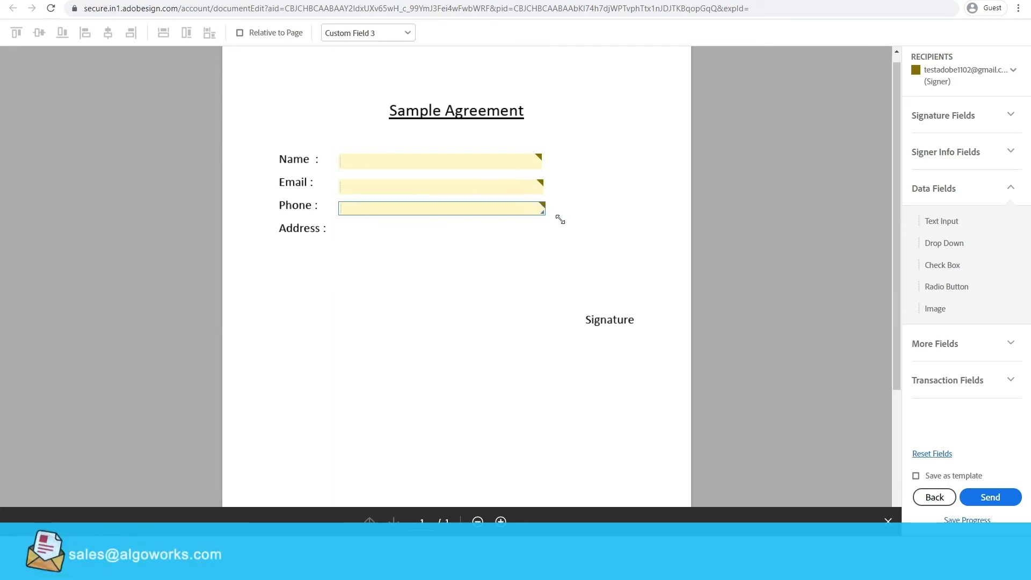
drag(947, 223, 337, 224)
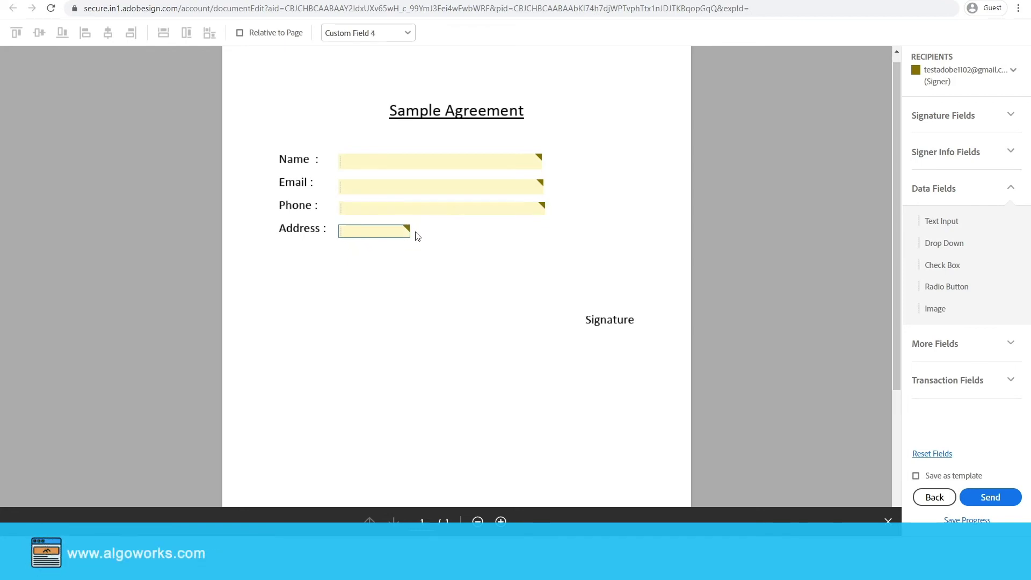
drag(409, 231, 546, 237)
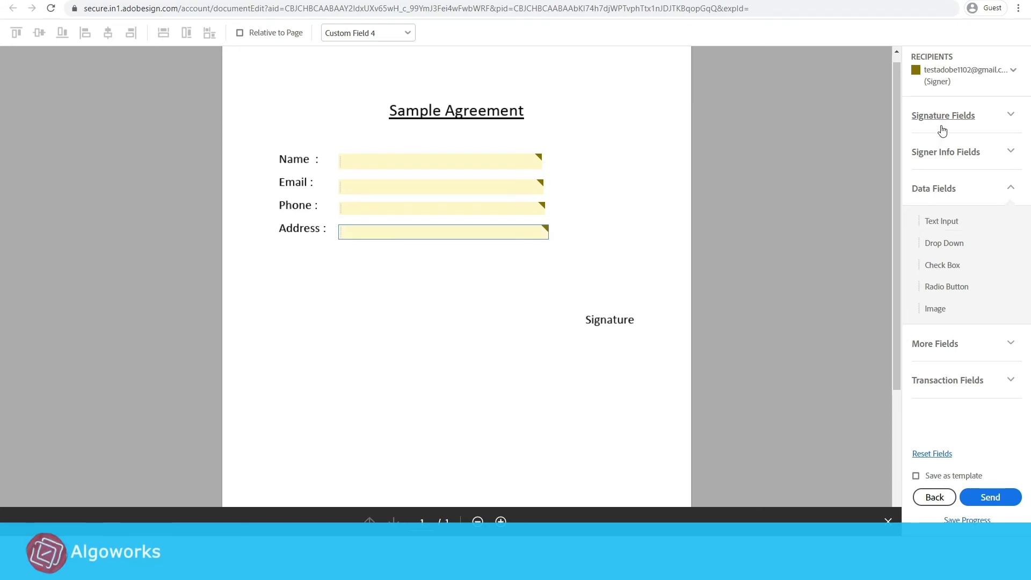
Drop a Signature field above the Signature label and send the agreement.
click(968, 125)
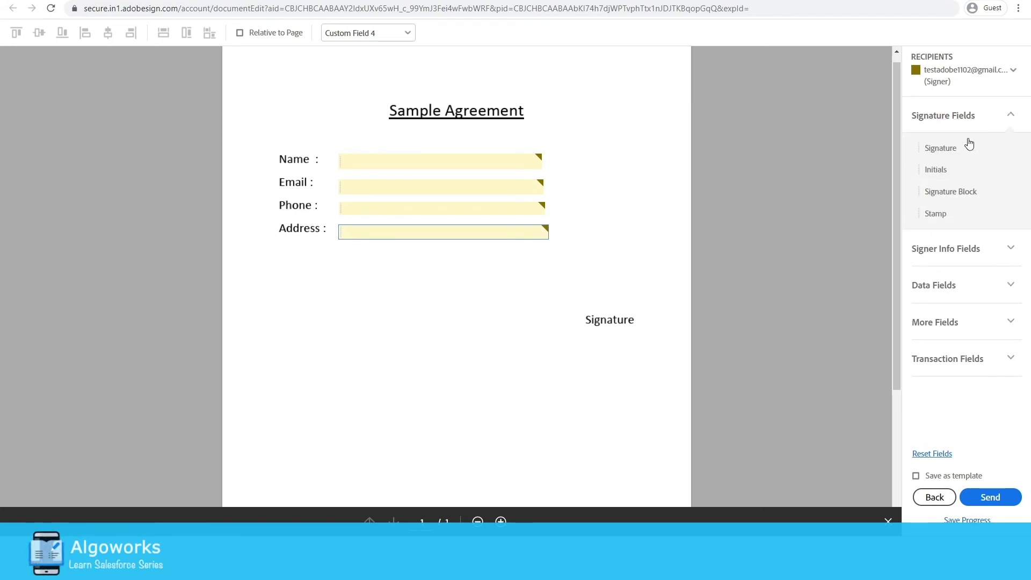
mouse_move(939, 147)
mouse_down()
mouse_move(706, 199)
mouse_move(515, 285)
mouse_up()
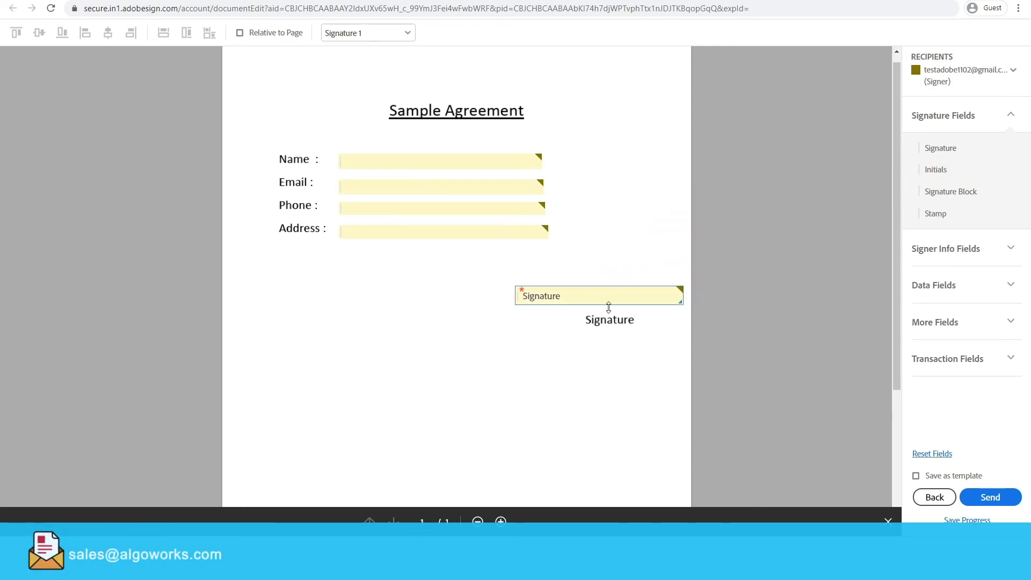
scroll(453, 207, down, 1)
scroll(454, 207, up, 1)
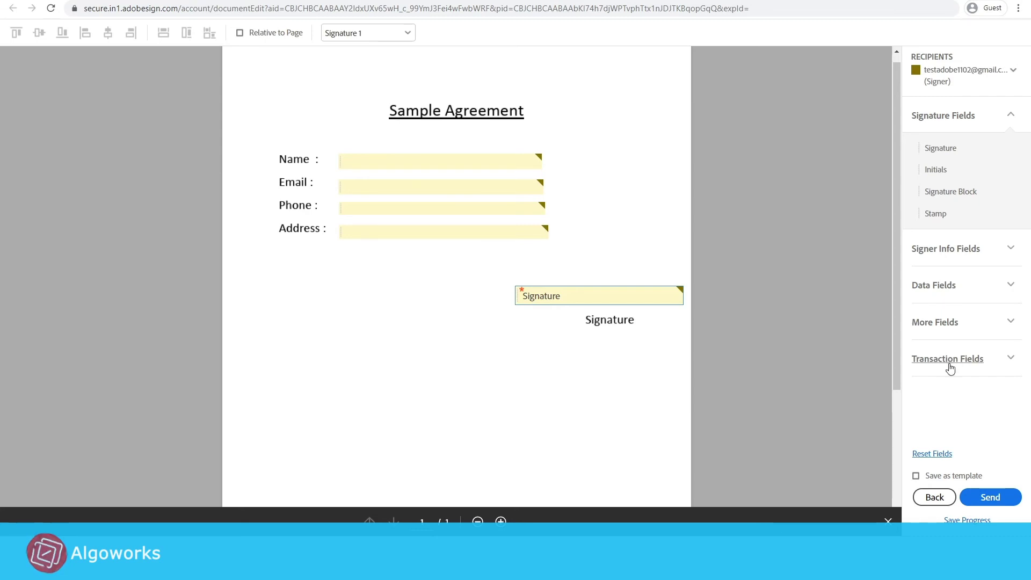
click(1000, 495)
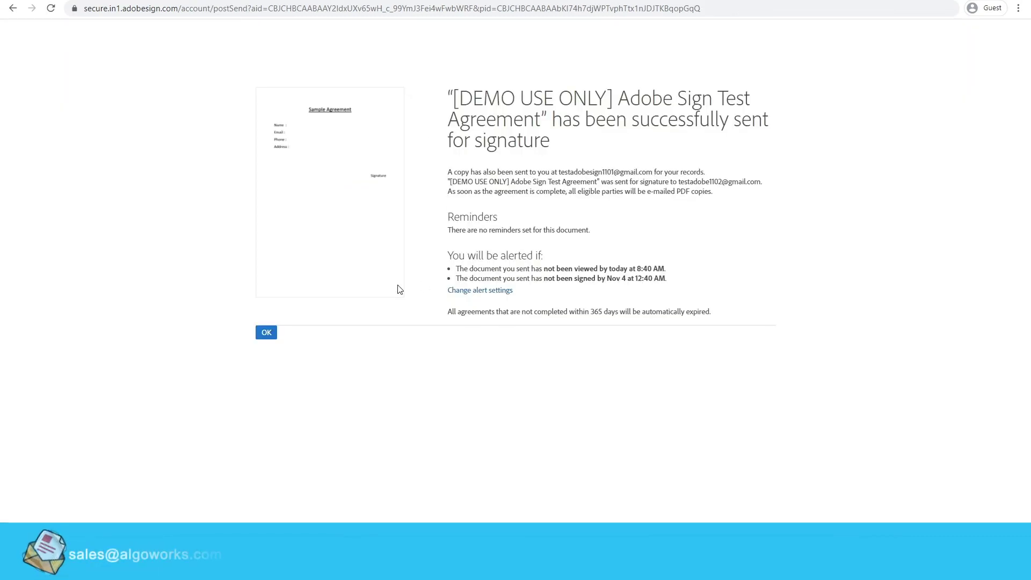
Click OK to return to the Out for Signature agreement record in Salesforce.
click(266, 333)
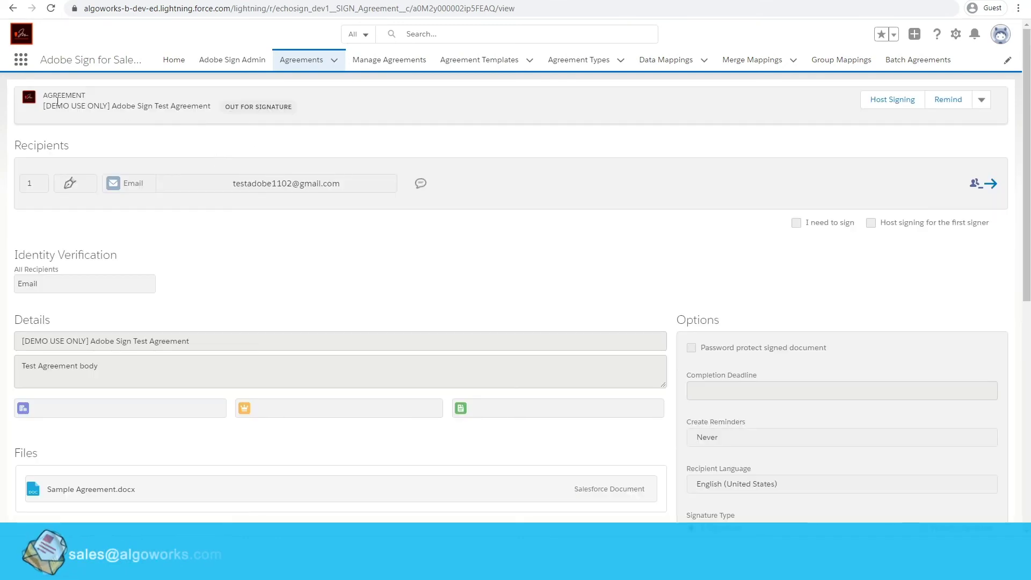
double_click(91, 94)
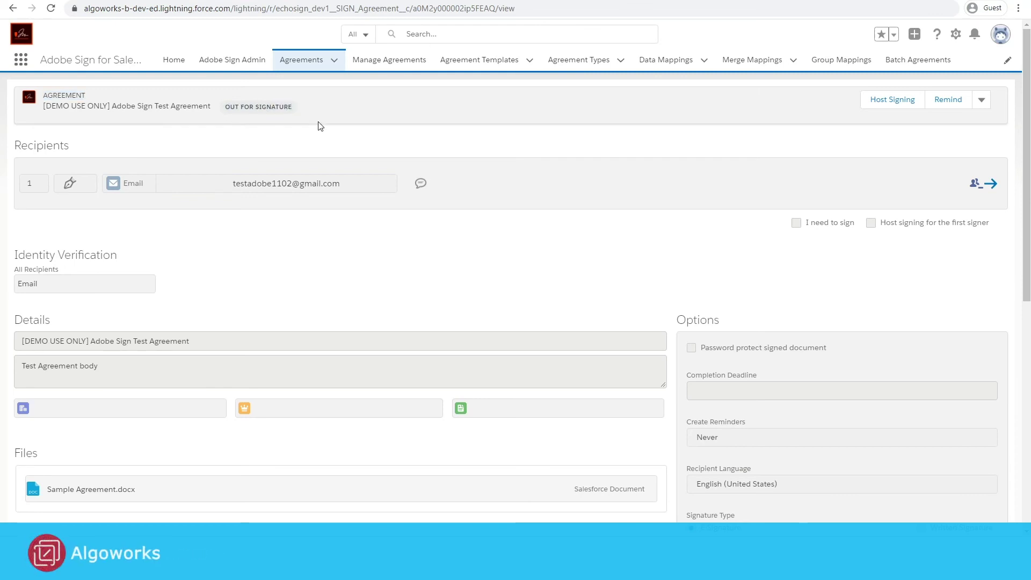
scroll(287, 217, down, 5)
scroll(268, 215, up, 3)
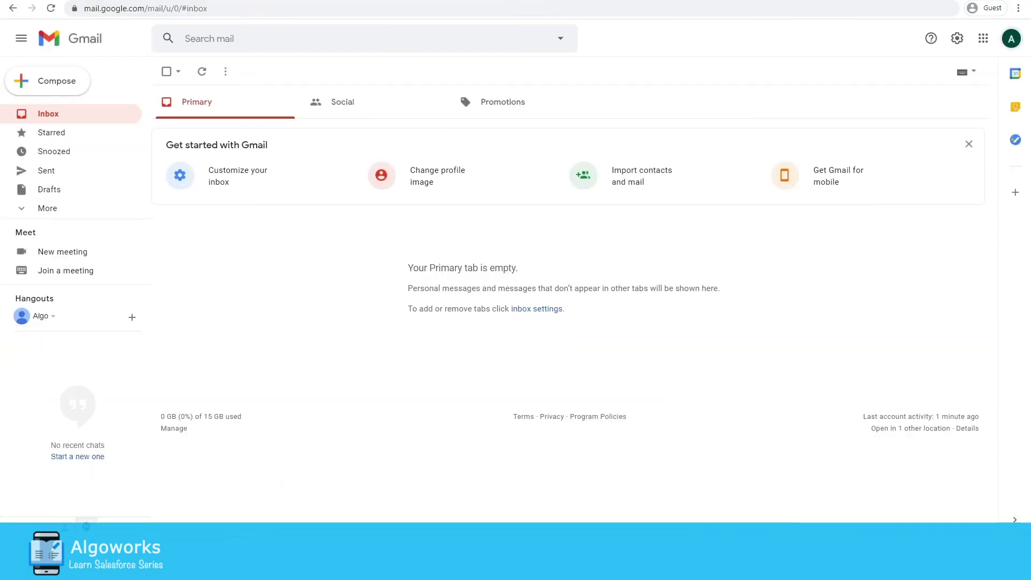
Refresh the inbox, open the Adobe Sign request email, and copy the Review and sign link.
click(200, 72)
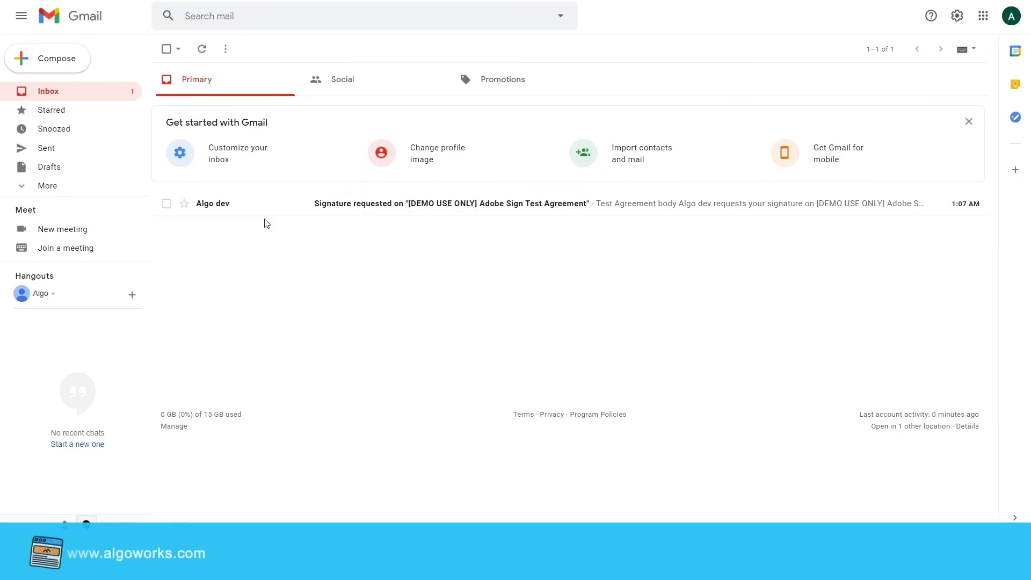
click(341, 207)
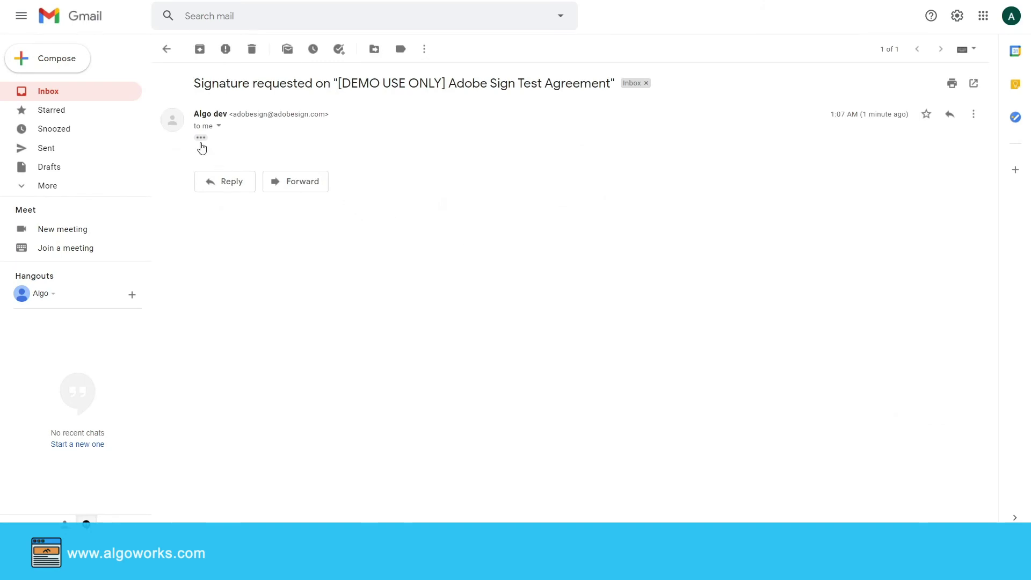
scroll(427, 215, down, 1)
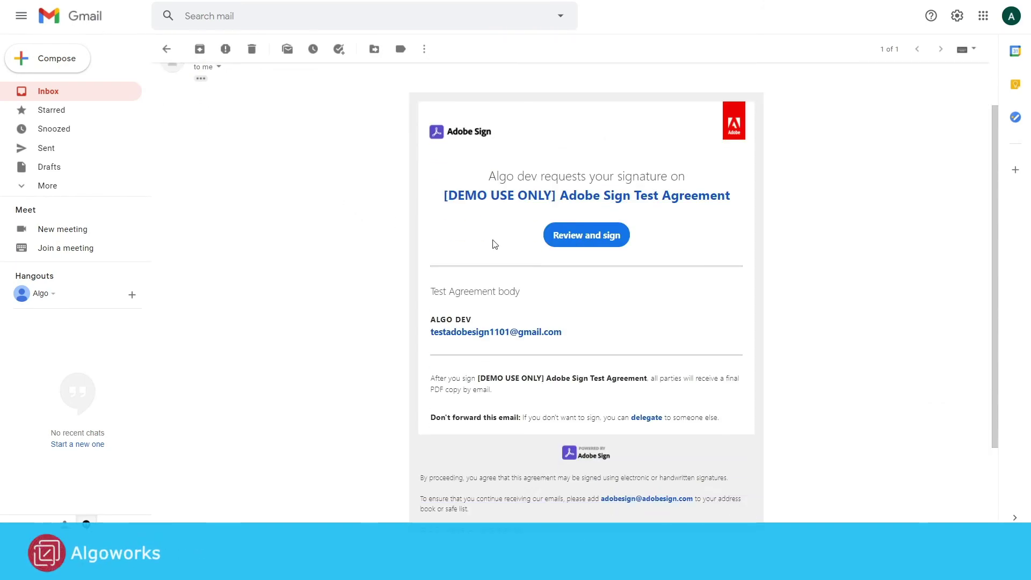
right_click(584, 241)
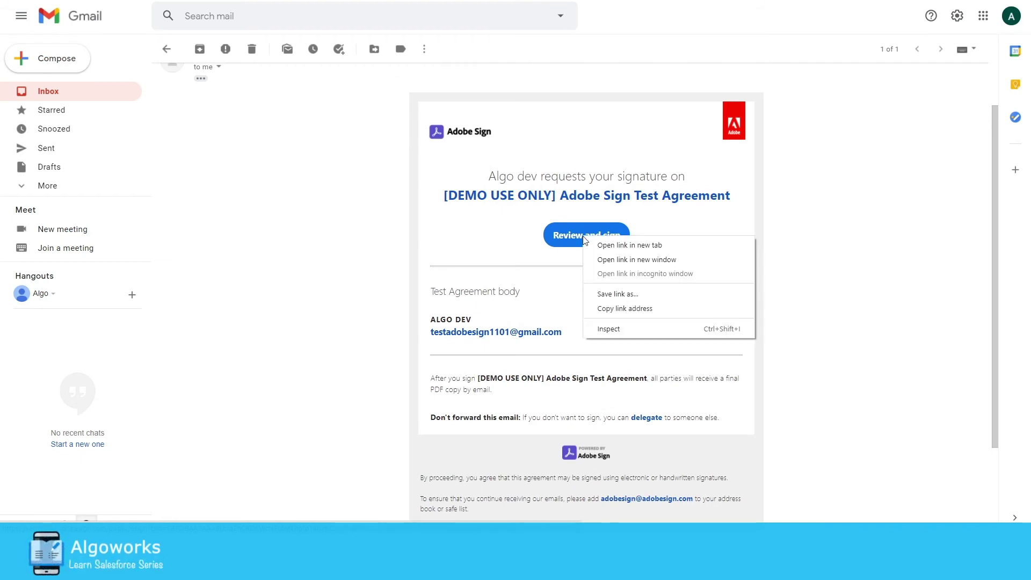
click(618, 309)
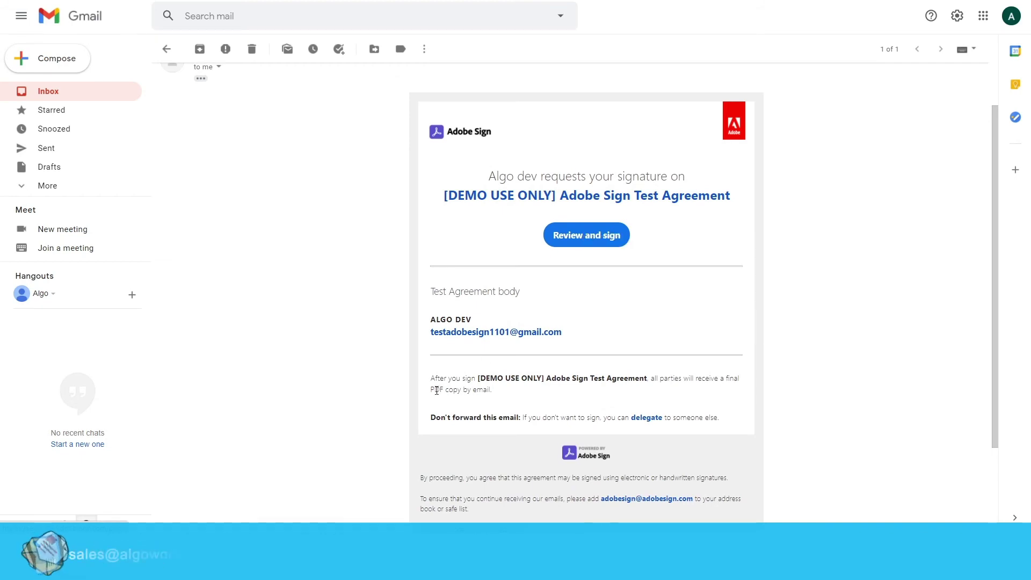
Open the copied signing link in a private window and dismiss the sender's message.
mouse_move(303, 525)
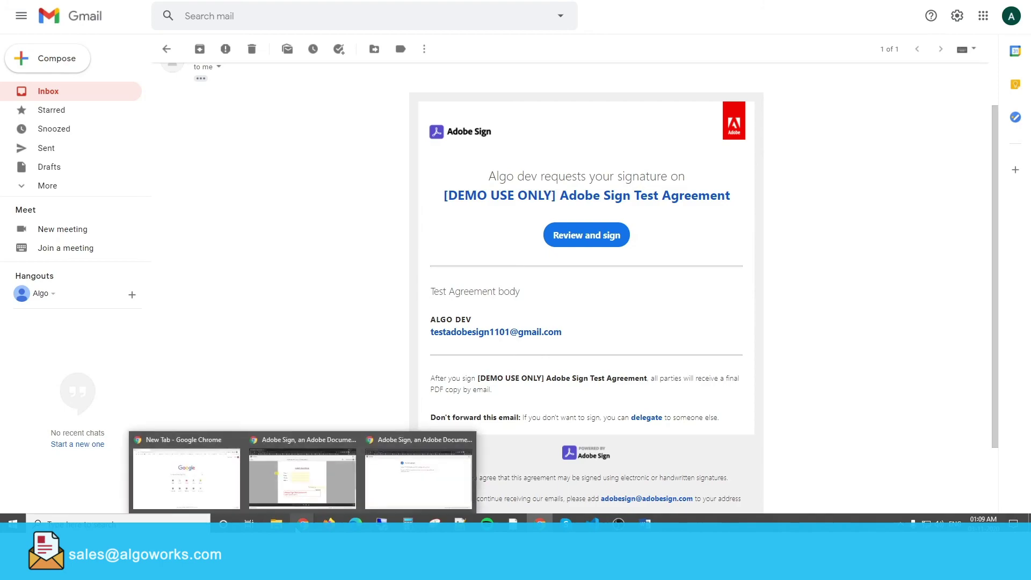
click(198, 480)
key(ctrl+shift+n)
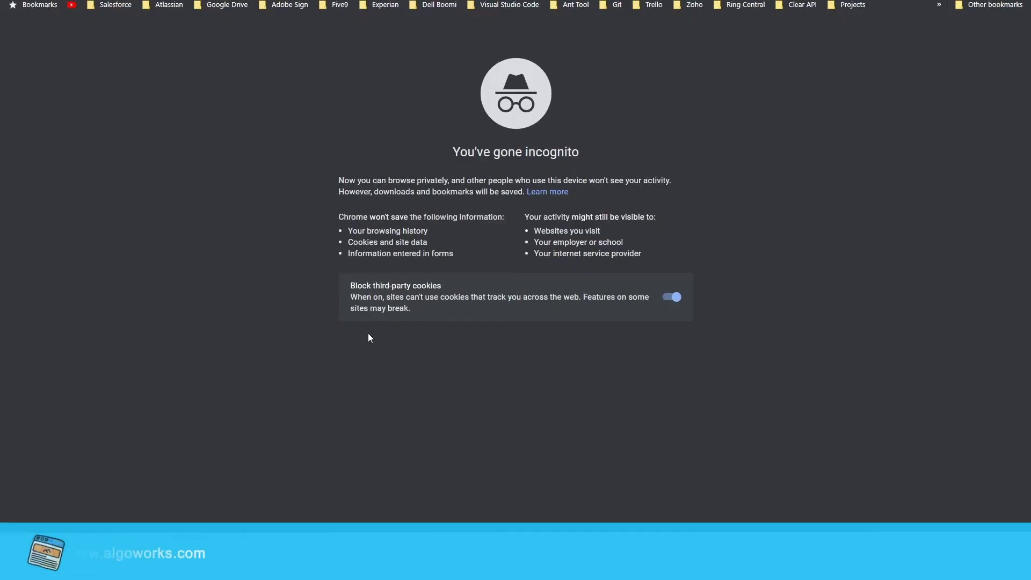
key(ctrl+v)
key(Return)
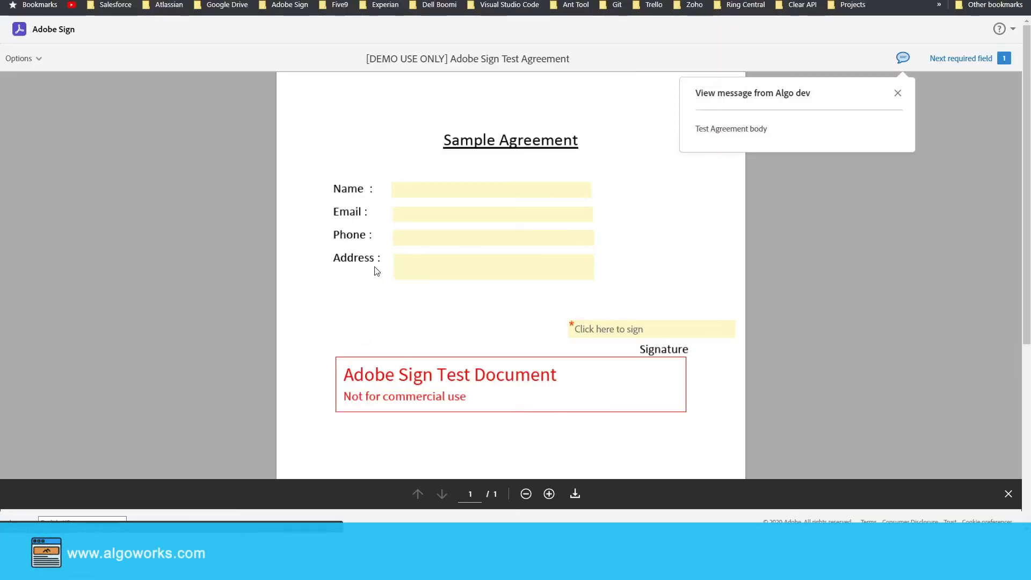
click(897, 94)
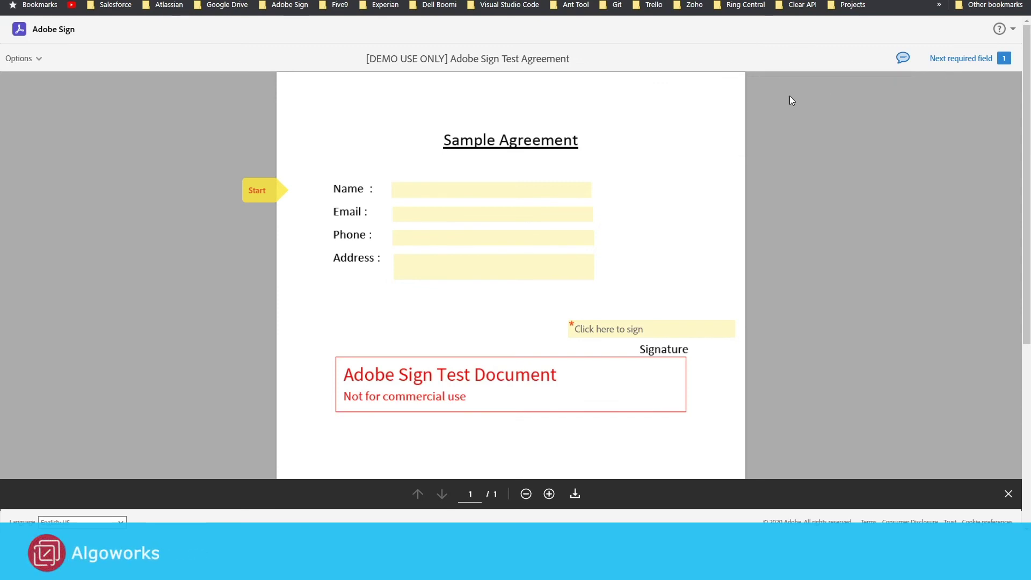
Step through the Name, Email, Phone and Address fields on the signing page.
click(426, 185)
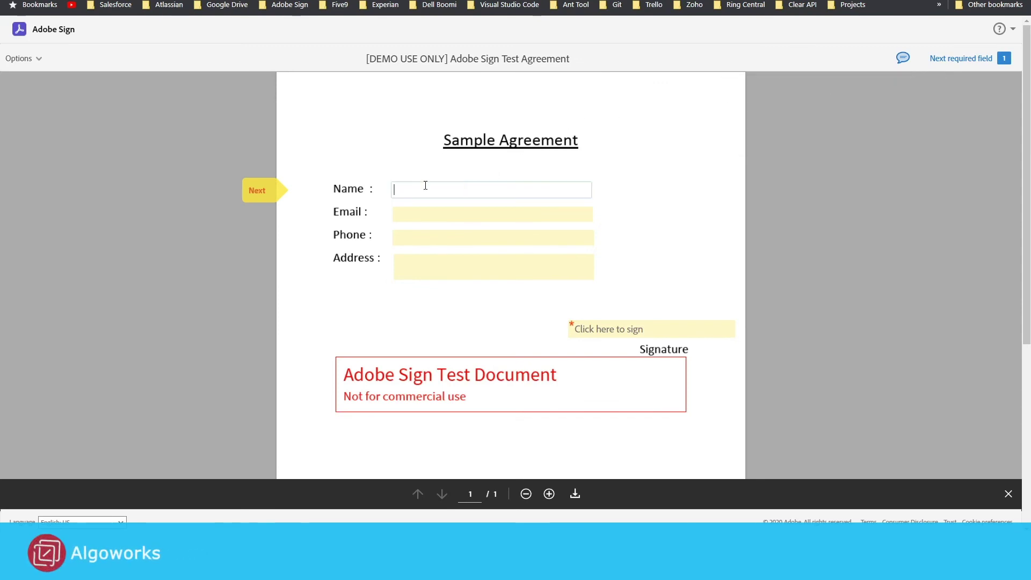
click(428, 216)
click(433, 243)
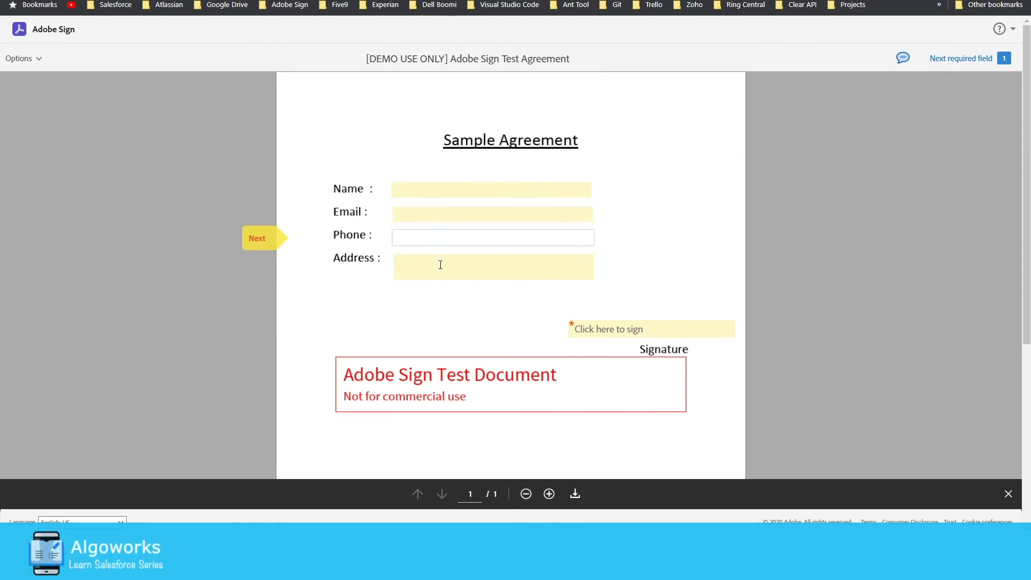
click(440, 265)
click(409, 190)
click(419, 214)
click(424, 239)
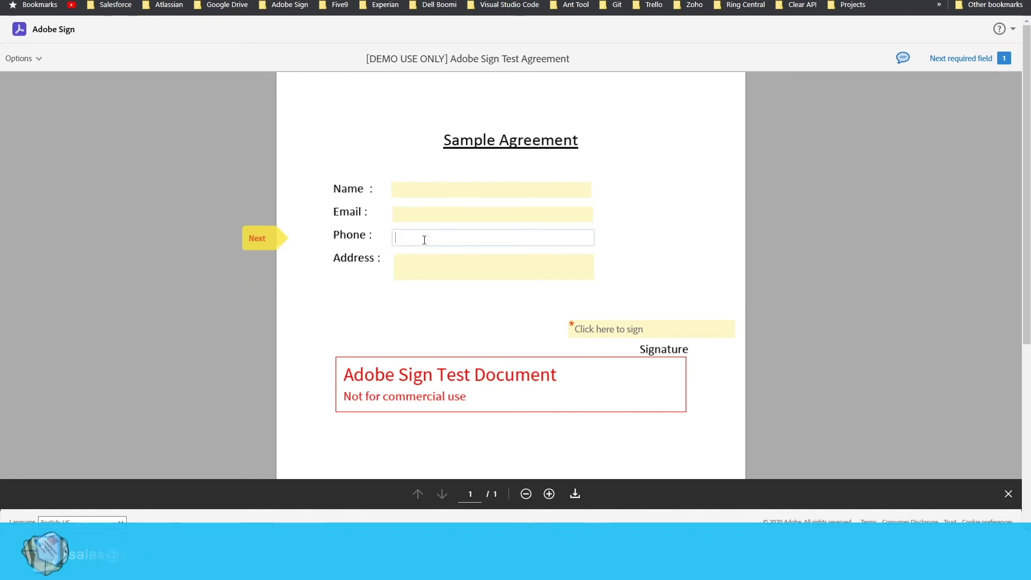
click(437, 260)
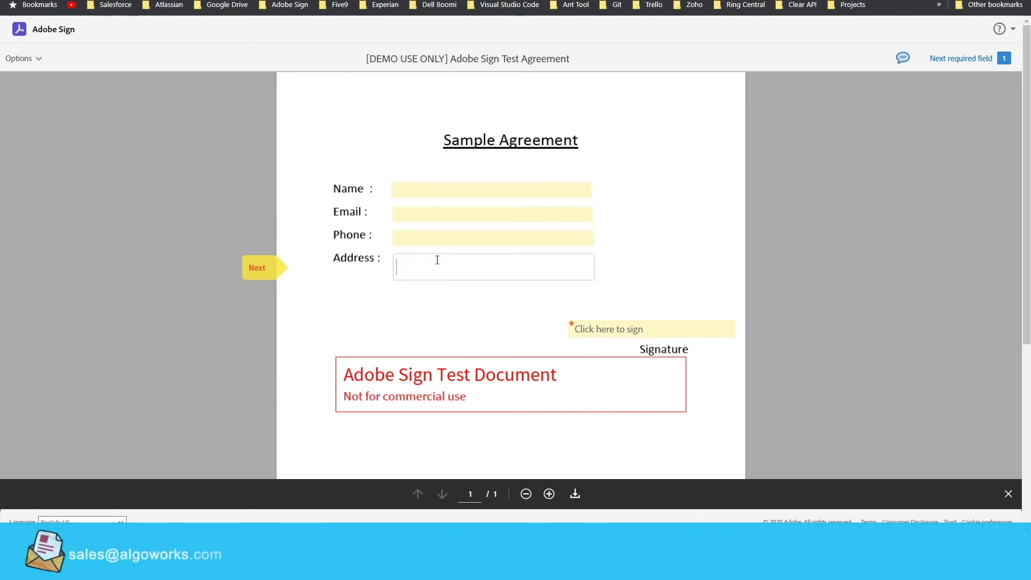
click(622, 242)
click(466, 191)
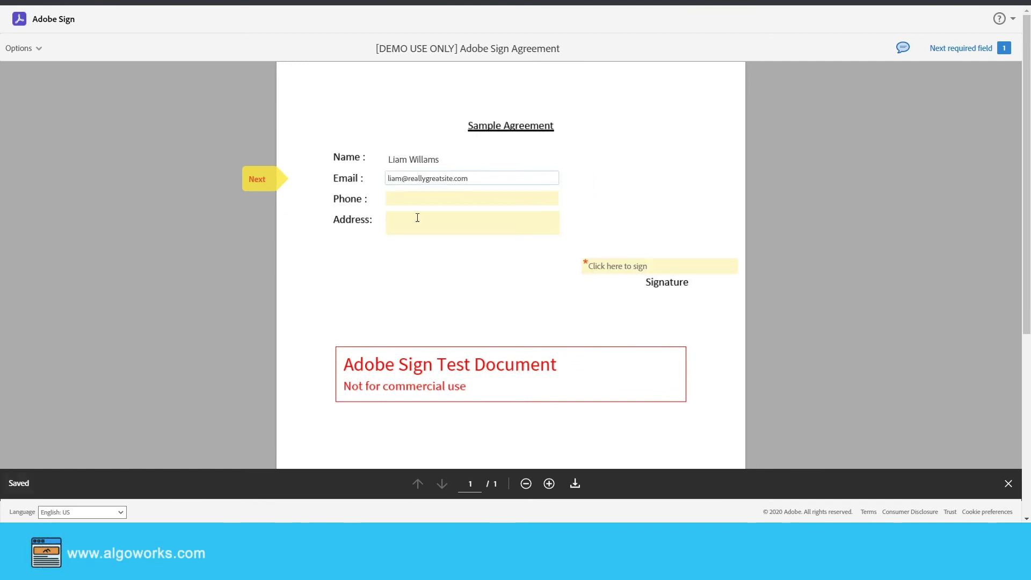
Enter the signer's phone number and postal address in the Phone and Address fields.
click(416, 200)
text((345) 345 3456)
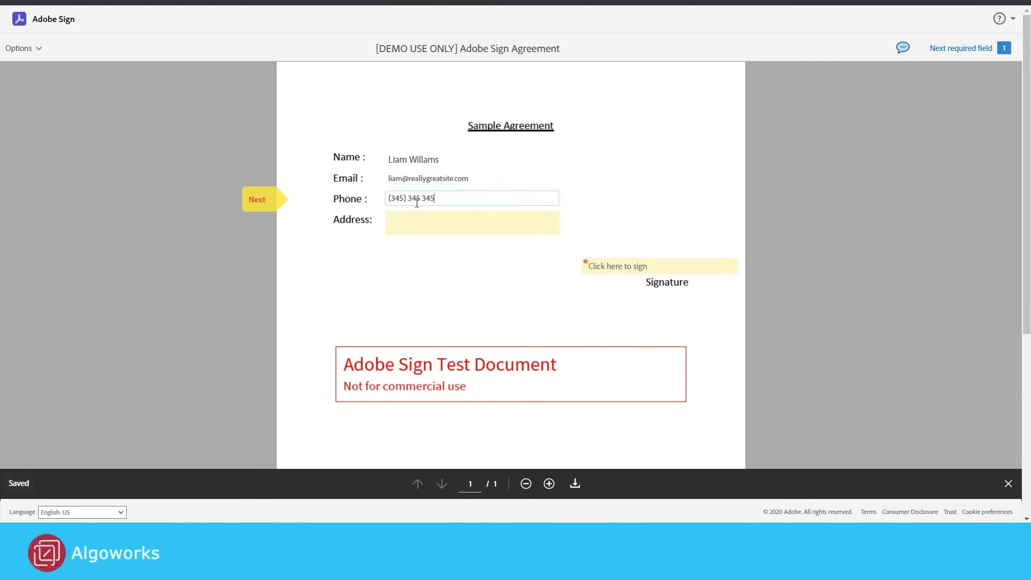
click(415, 225)
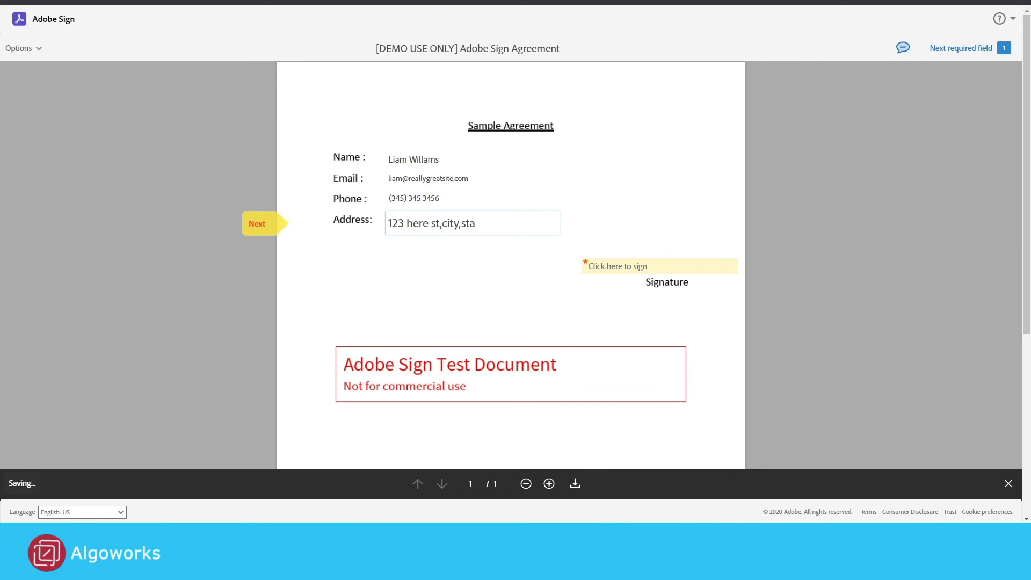
text(123 here st,city,state,country,23456)
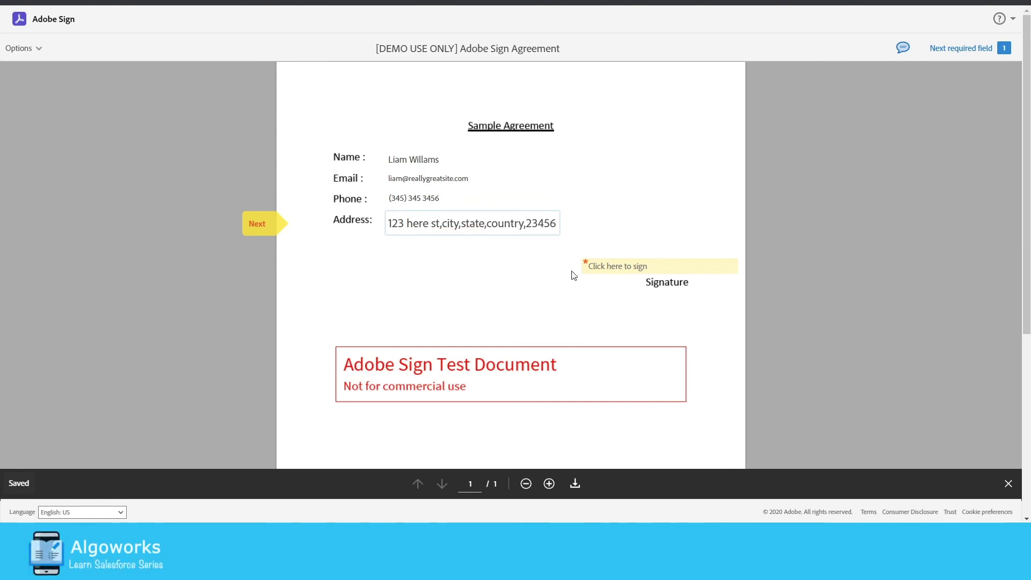
Apply a typed signature of the signer's name, then submit with Click to Sign.
click(609, 267)
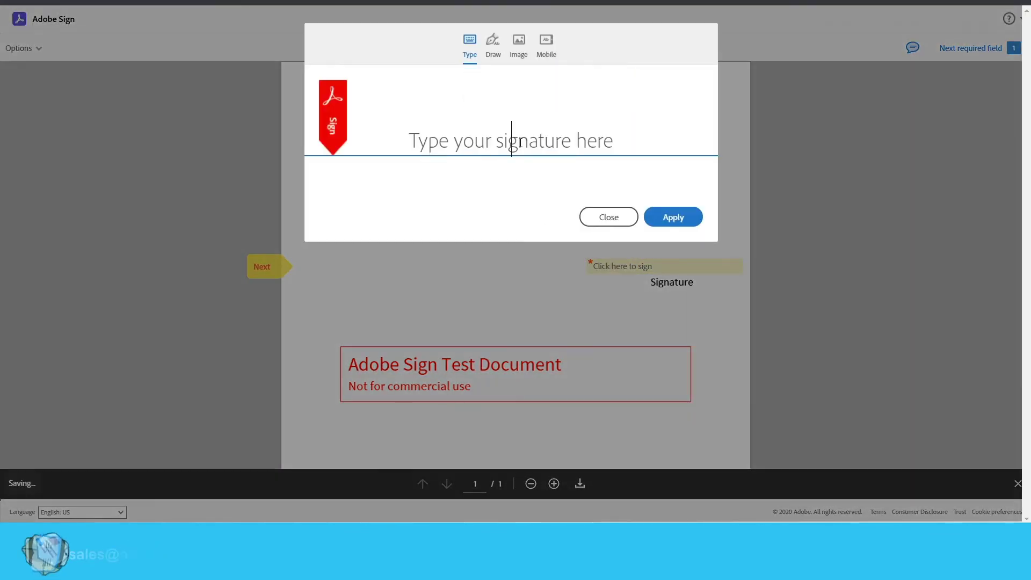
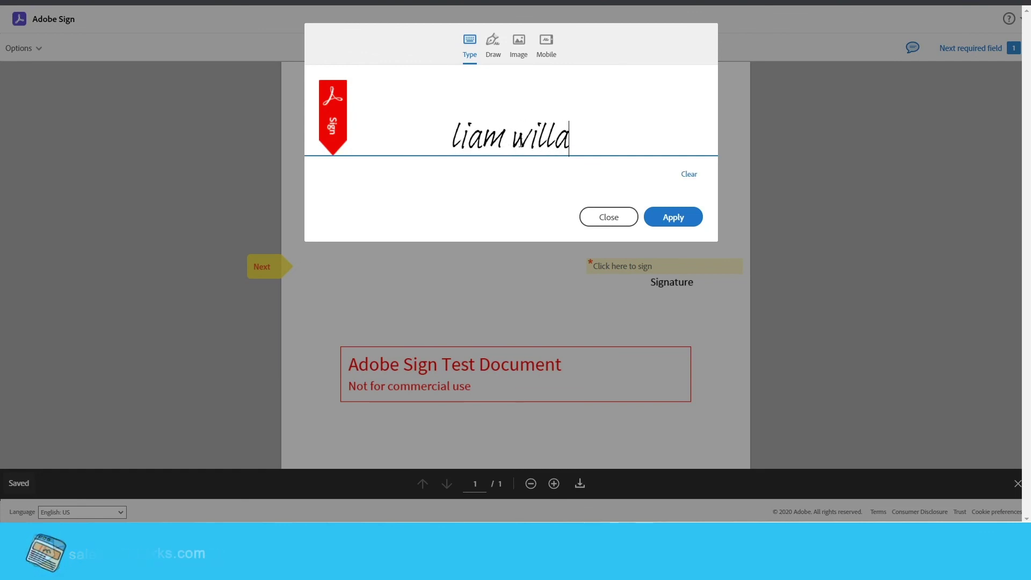
click(670, 220)
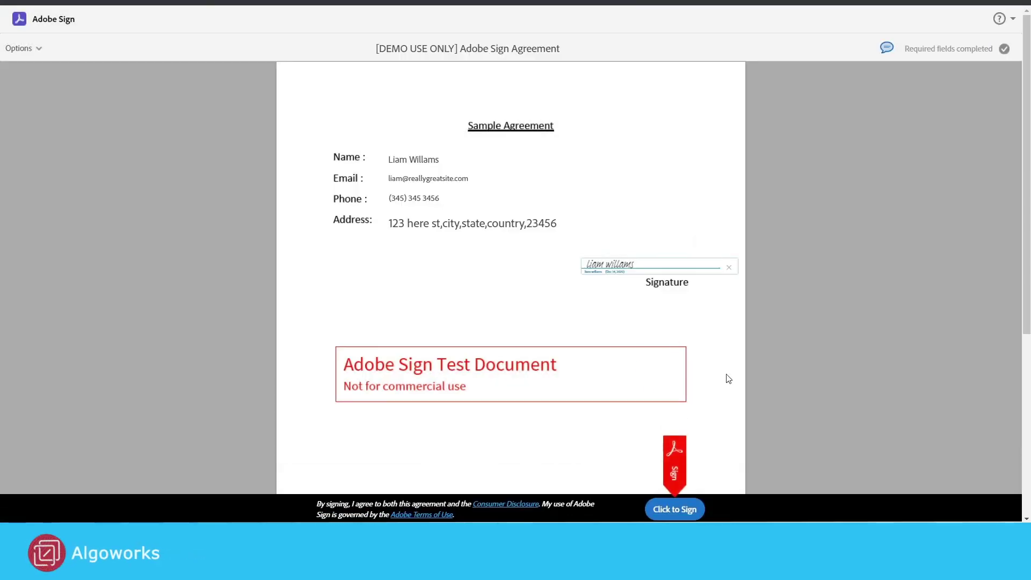
click(672, 510)
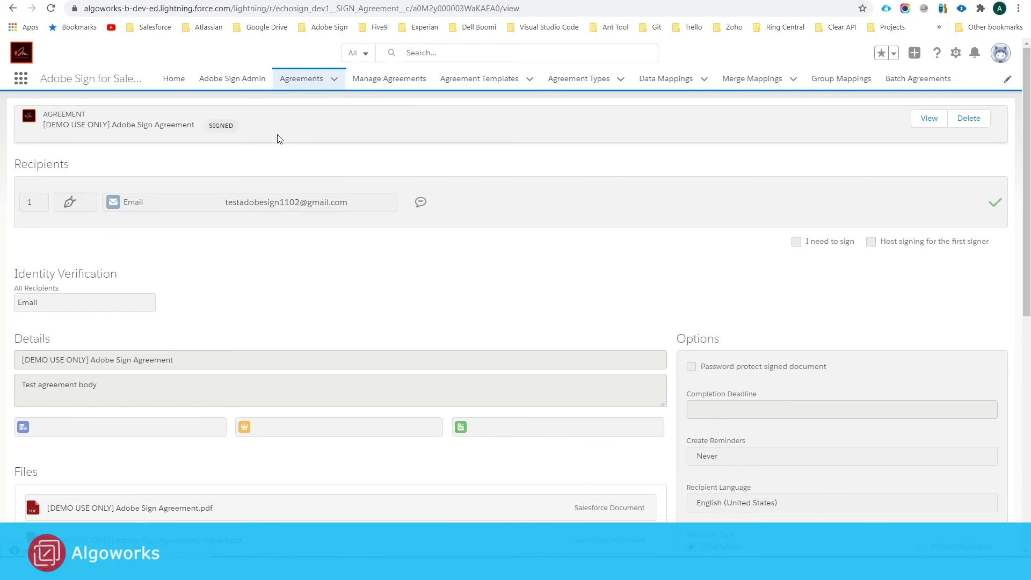
Scroll the Signed record down to the signed PDF preview and Agreement Events history.
scroll(285, 161, down, 1)
scroll(285, 165, down, 6)
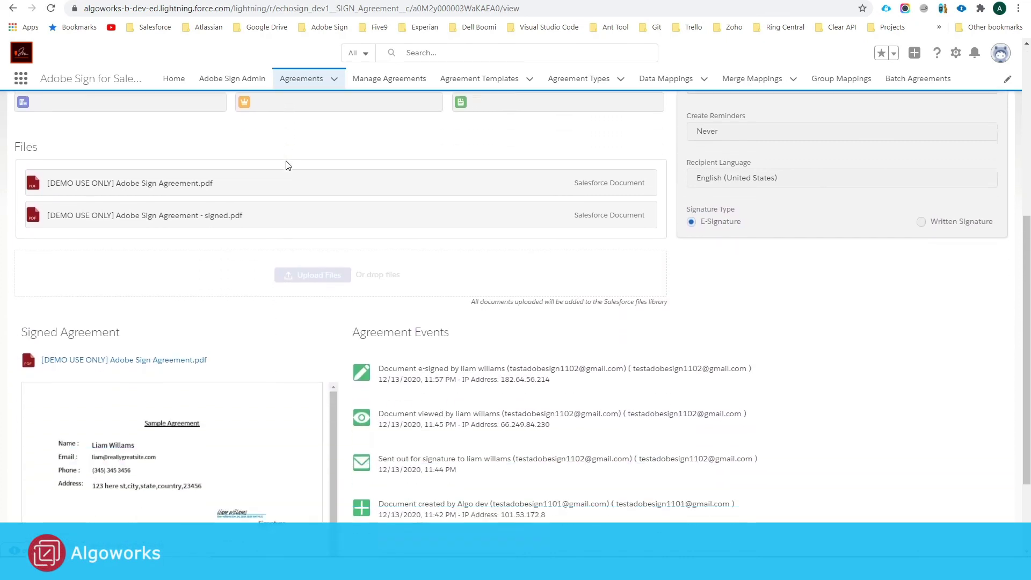
scroll(286, 165, down, 2)
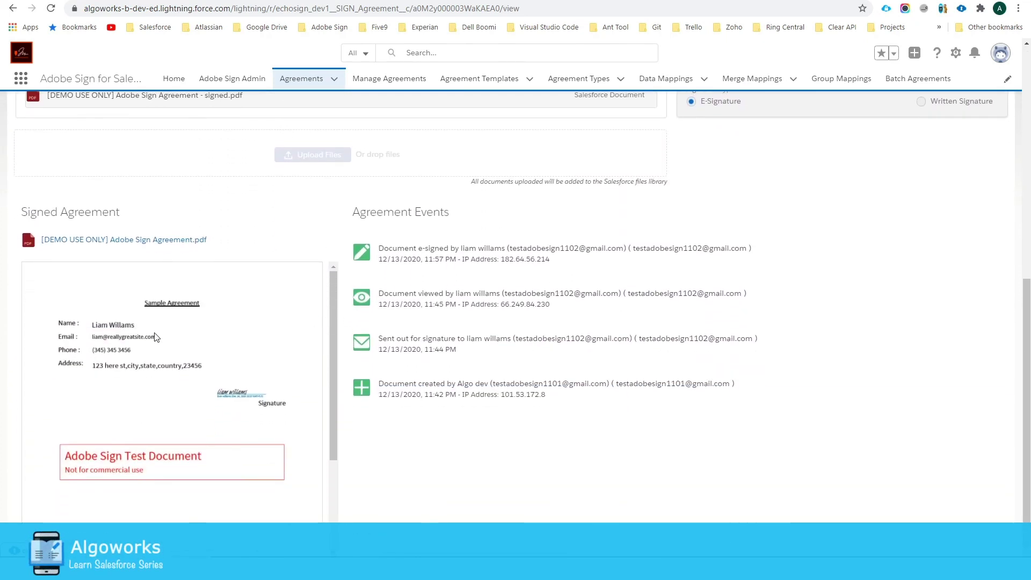
mouse_move(333, 304)
mouse_down()
mouse_move(333, 318)
mouse_move(332, 304)
mouse_up()
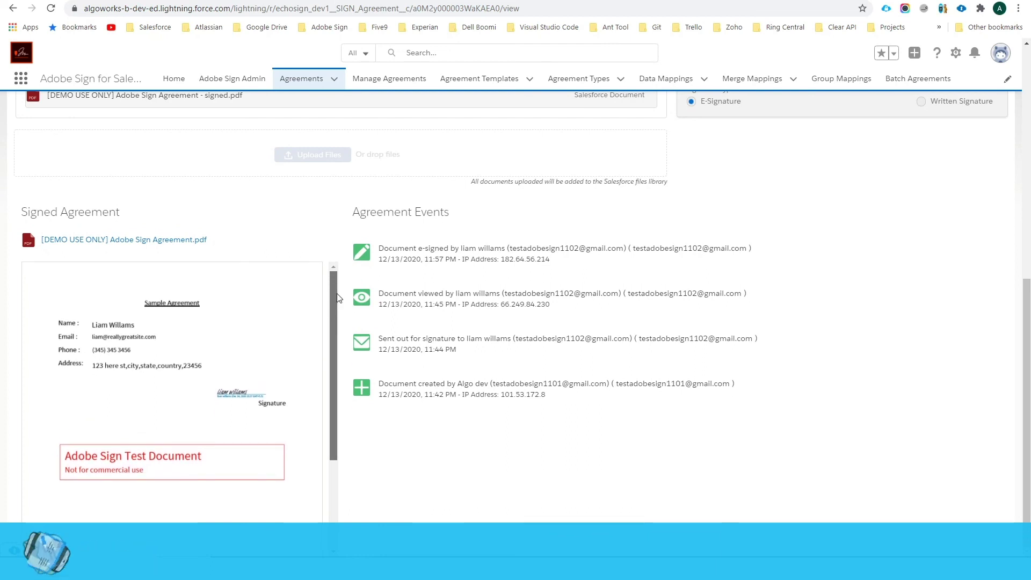
Save the signed agreement PDF, open the download, and scroll back to the record top.
click(187, 241)
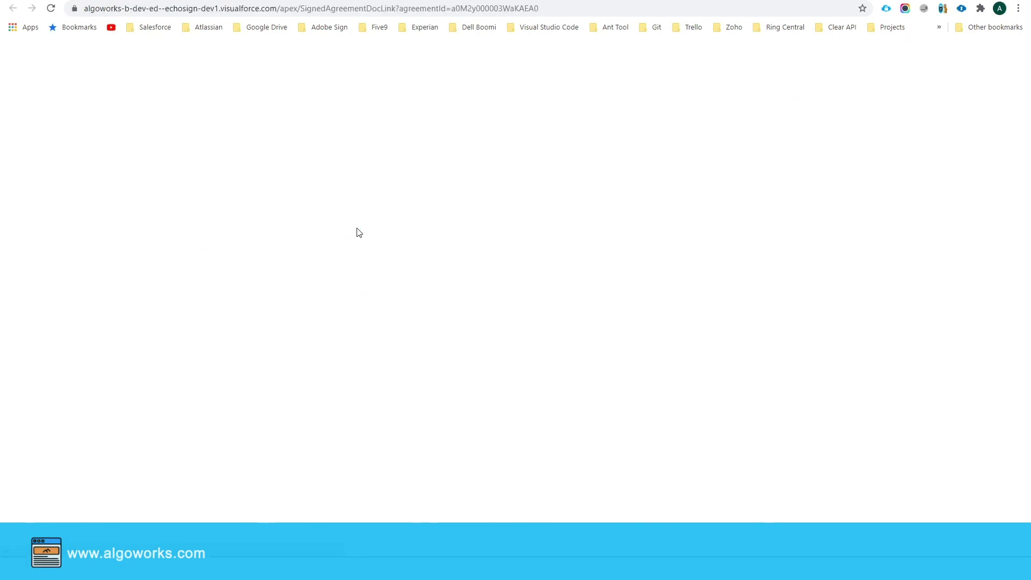
click(841, 375)
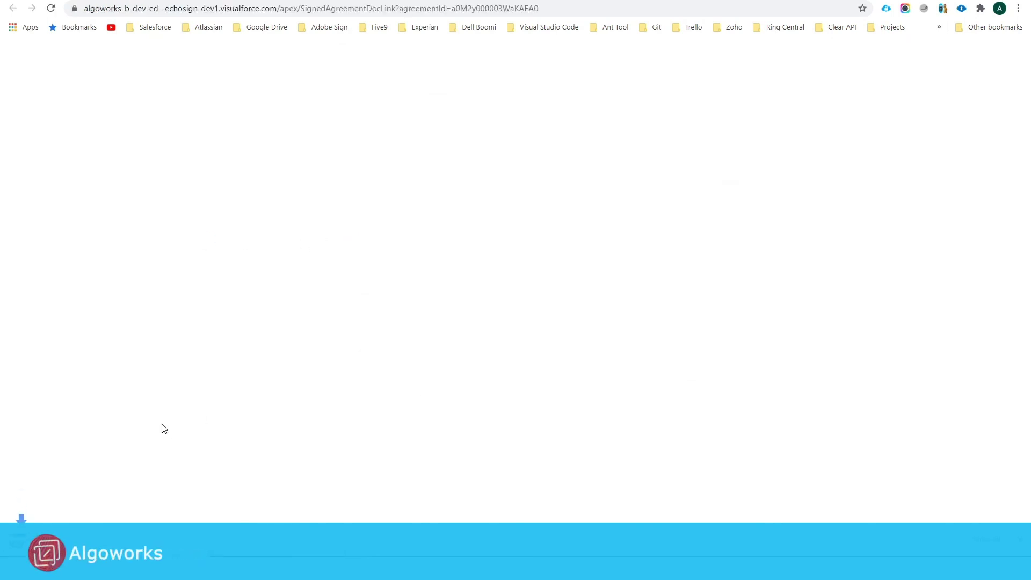
click(75, 539)
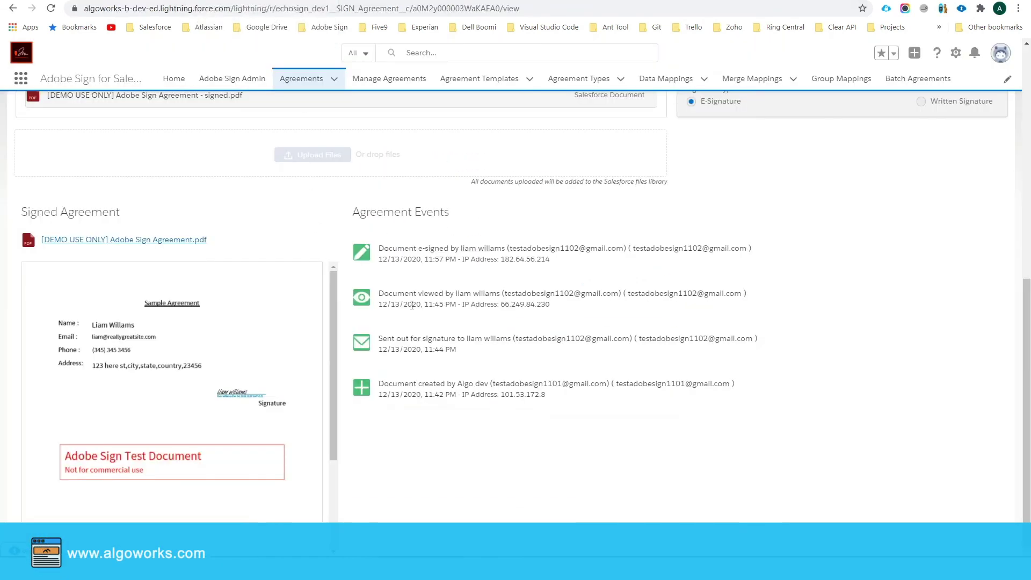
scroll(411, 305, up, 8)
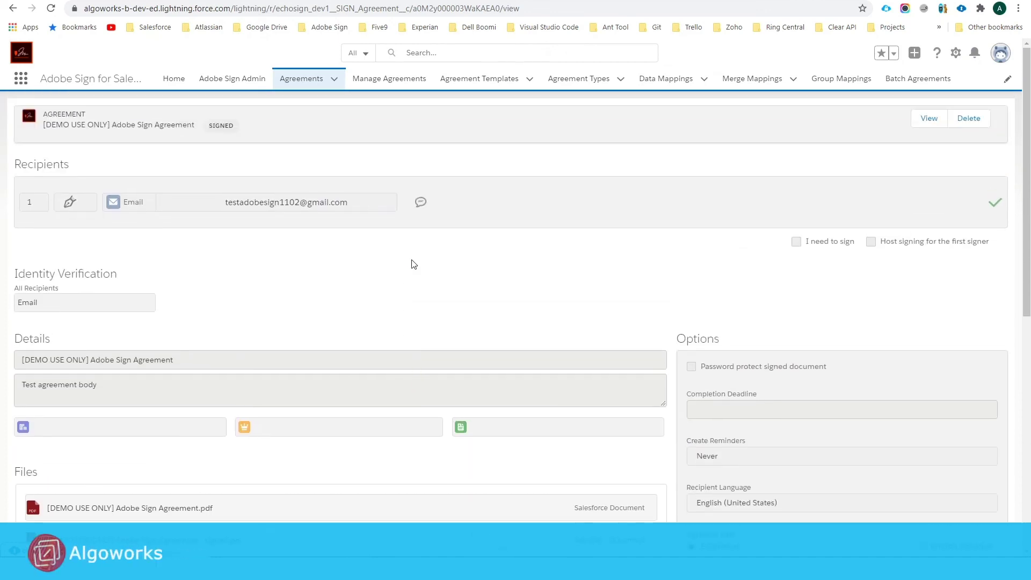